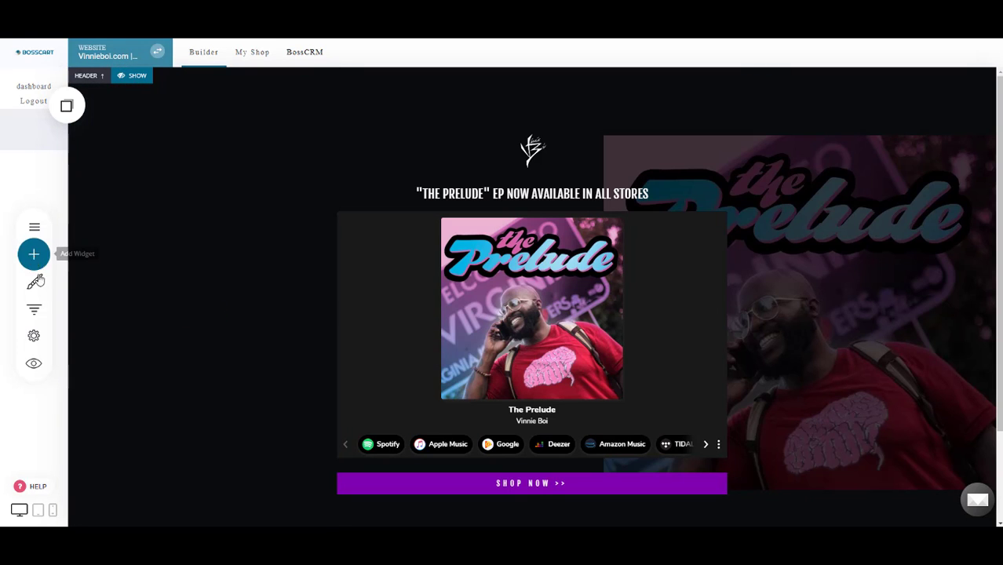
Open the shop's product list and show the products in the Hats category
left_click(249, 56)
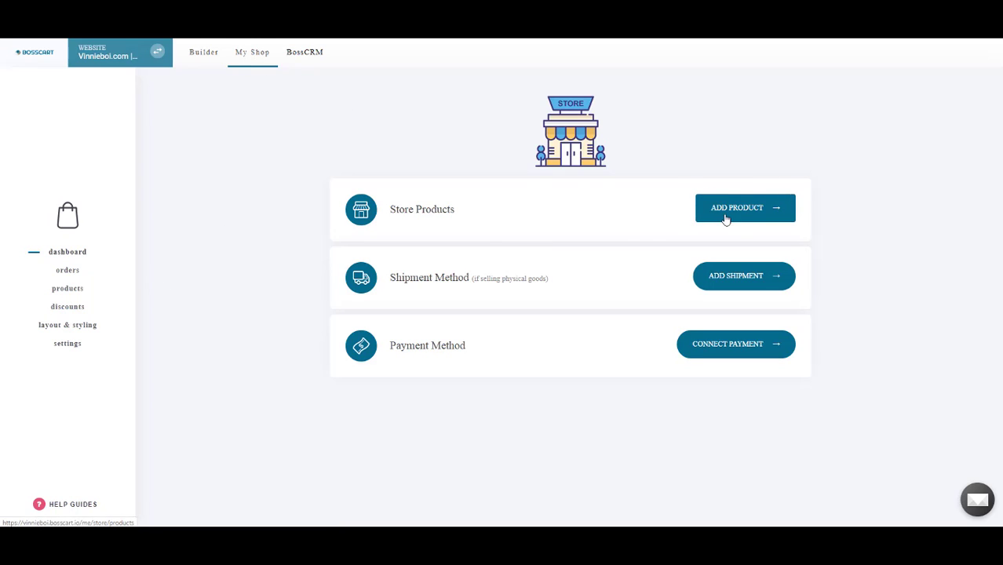
left_click(700, 211)
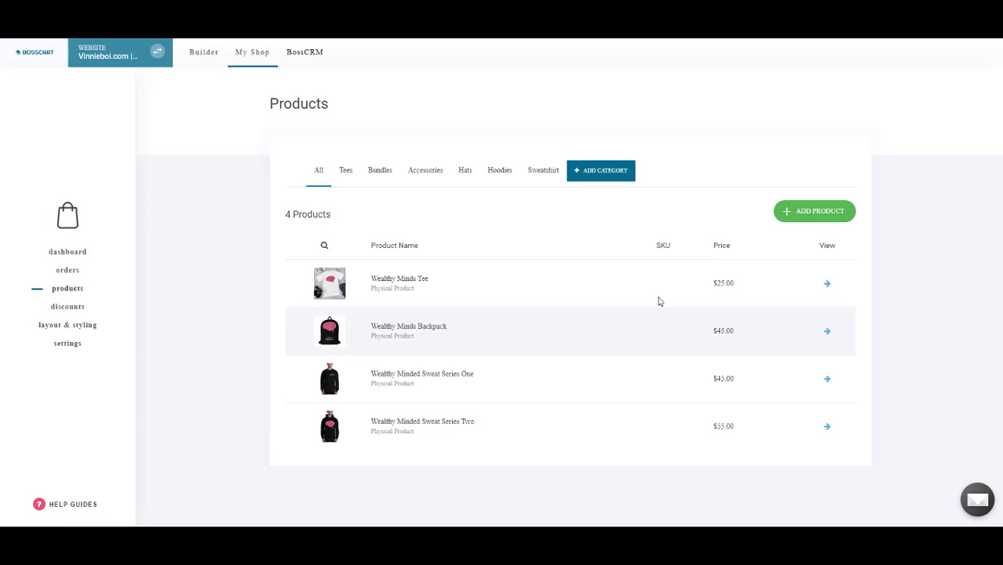
left_click(466, 174)
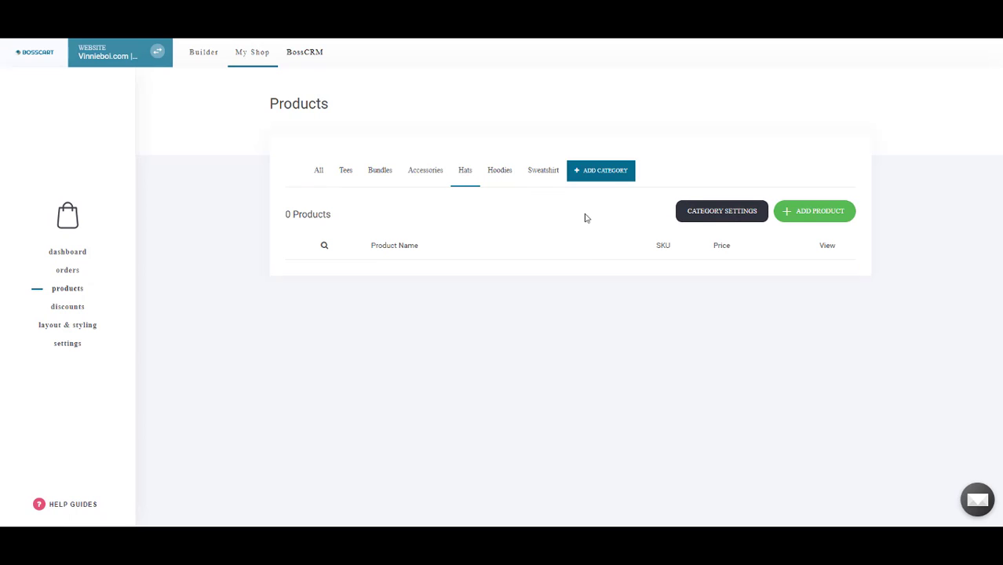
left_click(600, 175)
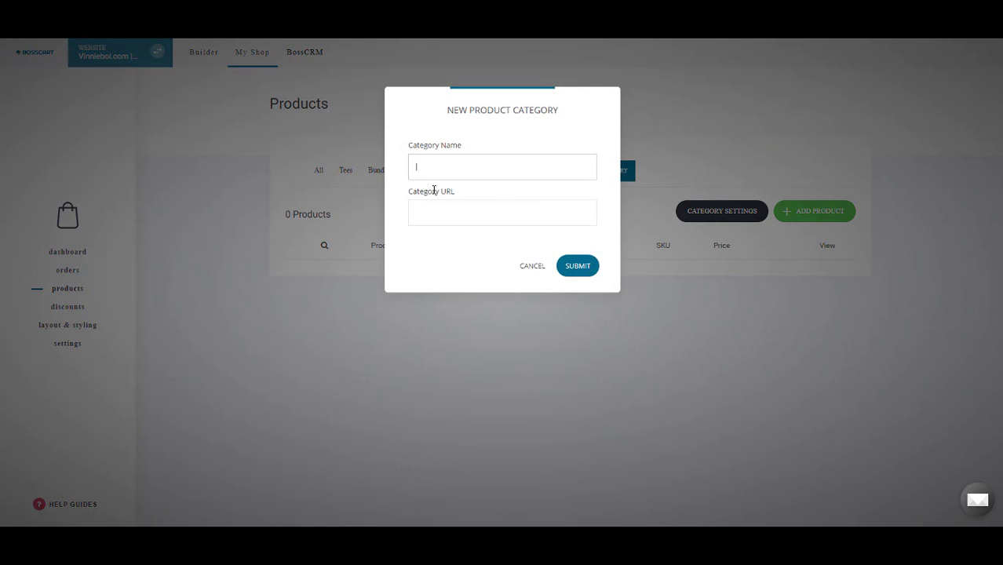
type("hat")
left_click(506, 210)
type("hat")
left_click(533, 267)
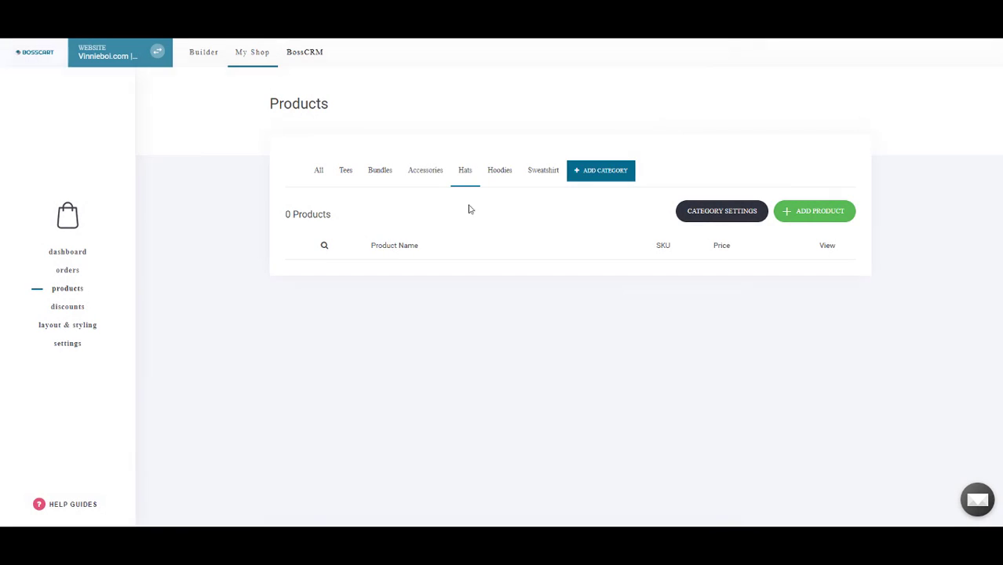
View the Hats category's settings without changing them, and return to the list of all products
left_click(701, 219)
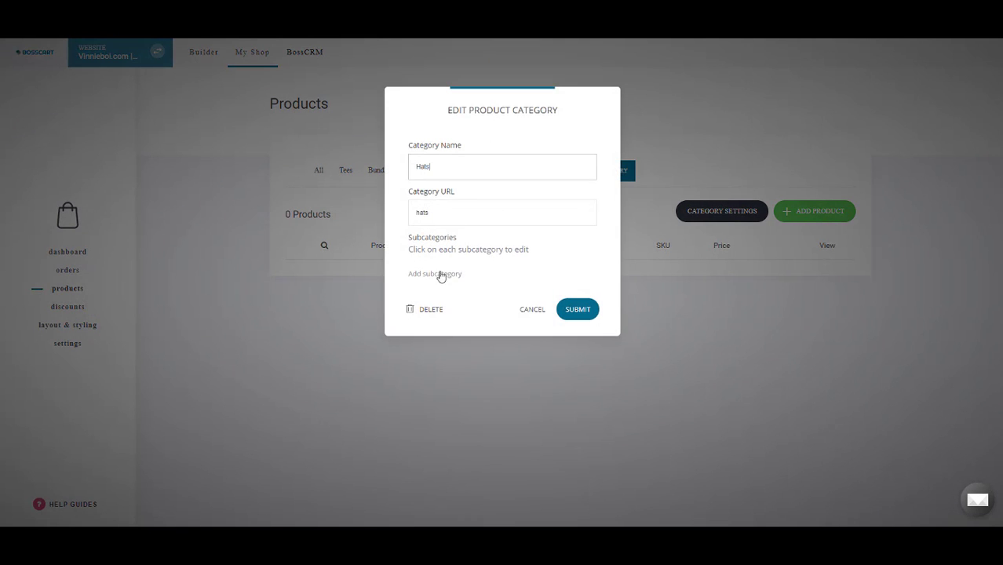
left_click(533, 310)
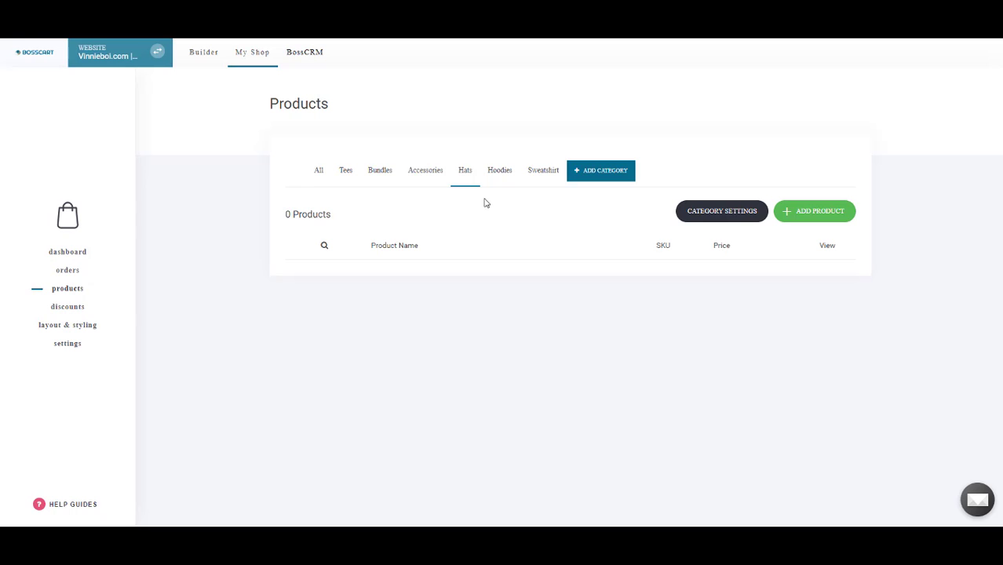
left_click(320, 171)
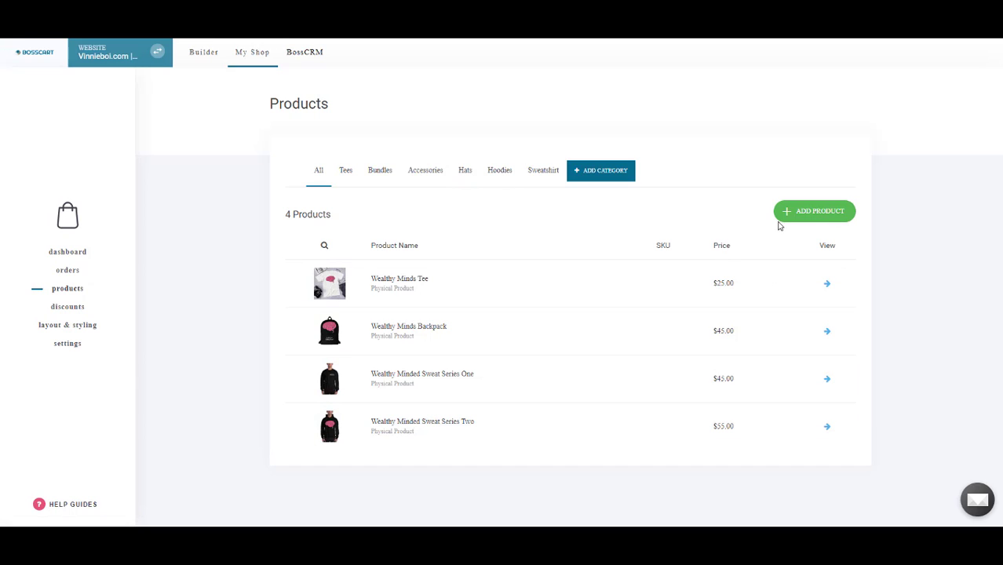
Create a new product of the Physical Product type and look over its form
left_click(808, 220)
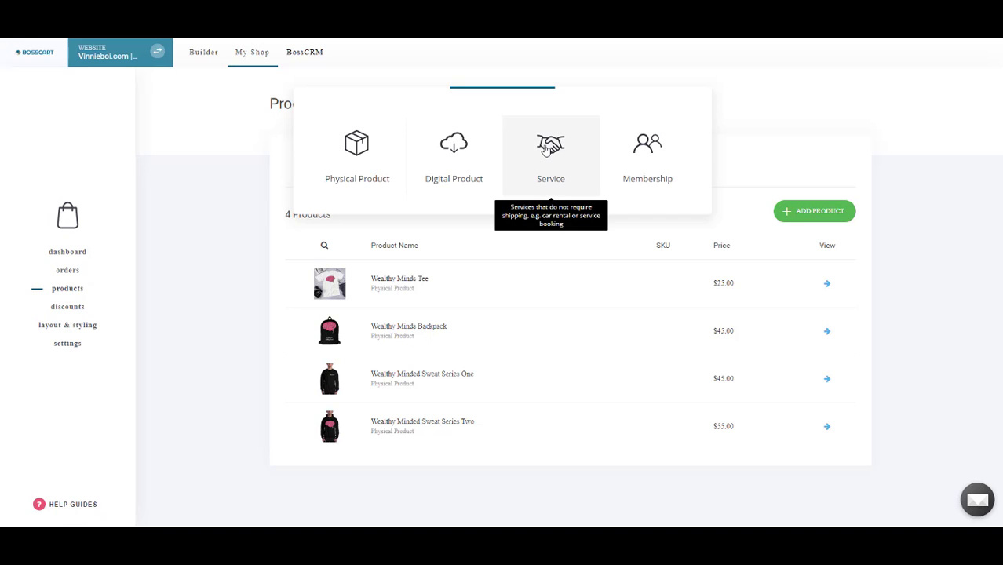
left_click(547, 151)
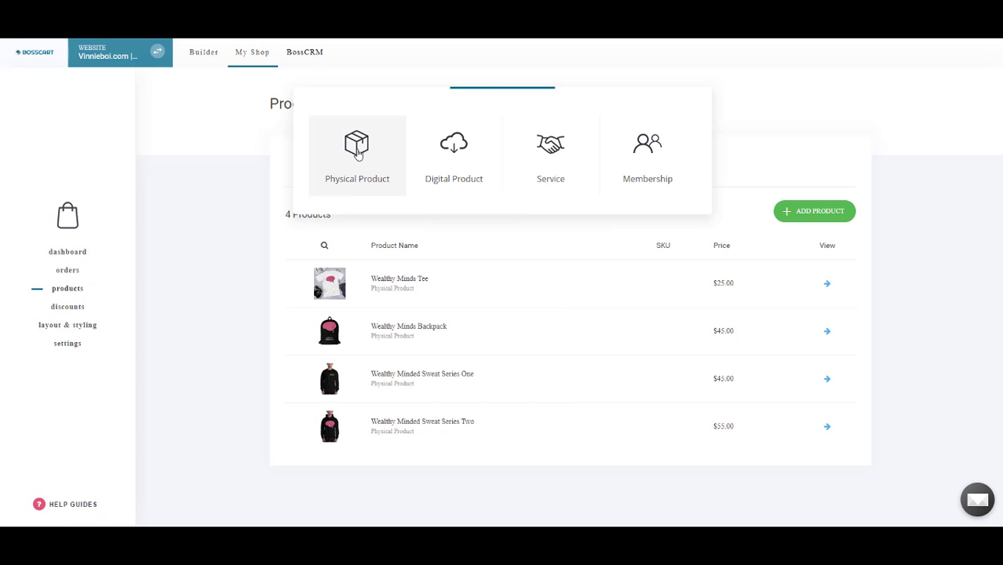
left_click(357, 153)
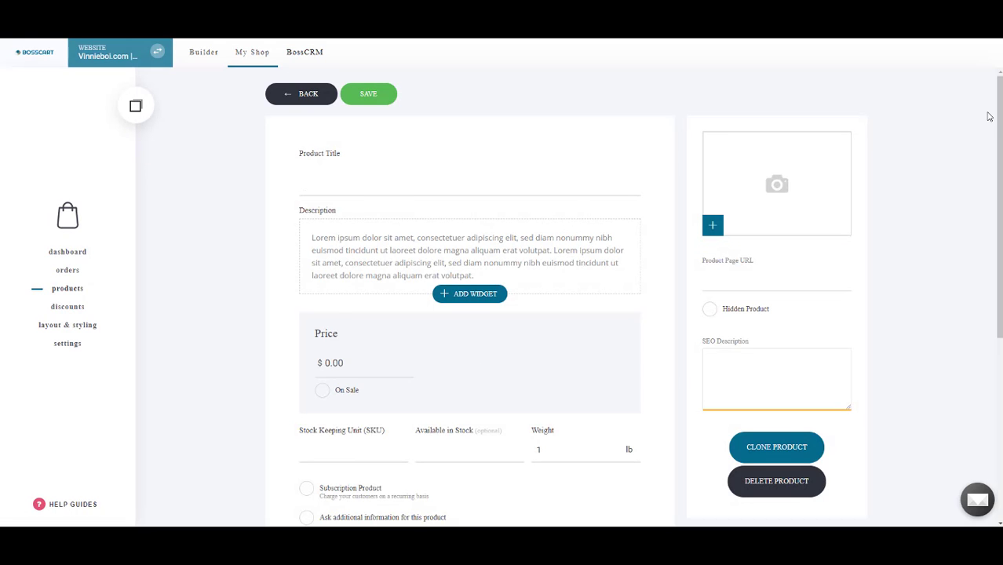
scroll(991, 155, "down", 1)
left_click_drag(993, 155, 991, 113)
Enter "Wealthy Minds Snapback Diversified" as the product title
left_click(315, 183)
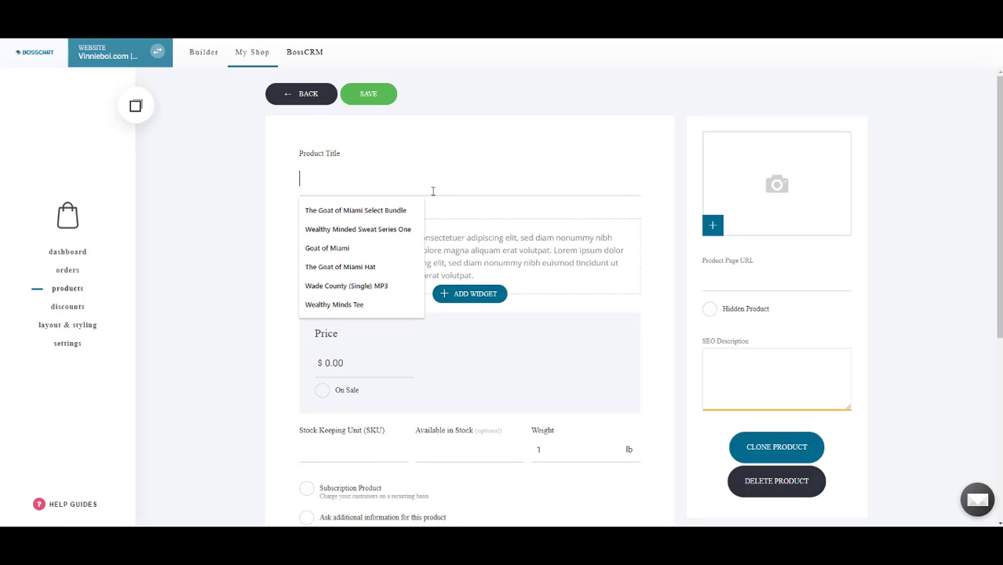
type("Wealthy Minds")
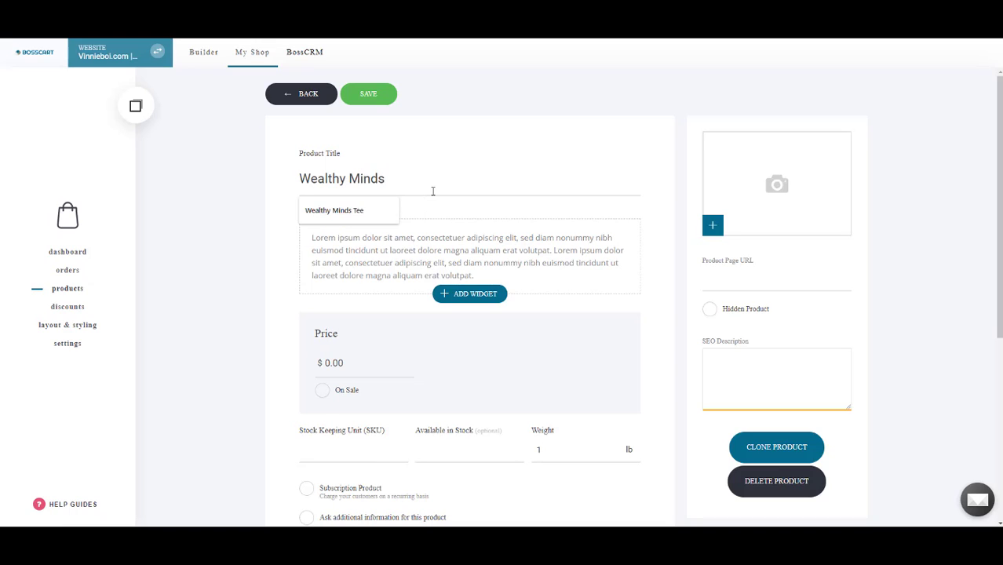
type(" Snapback D")
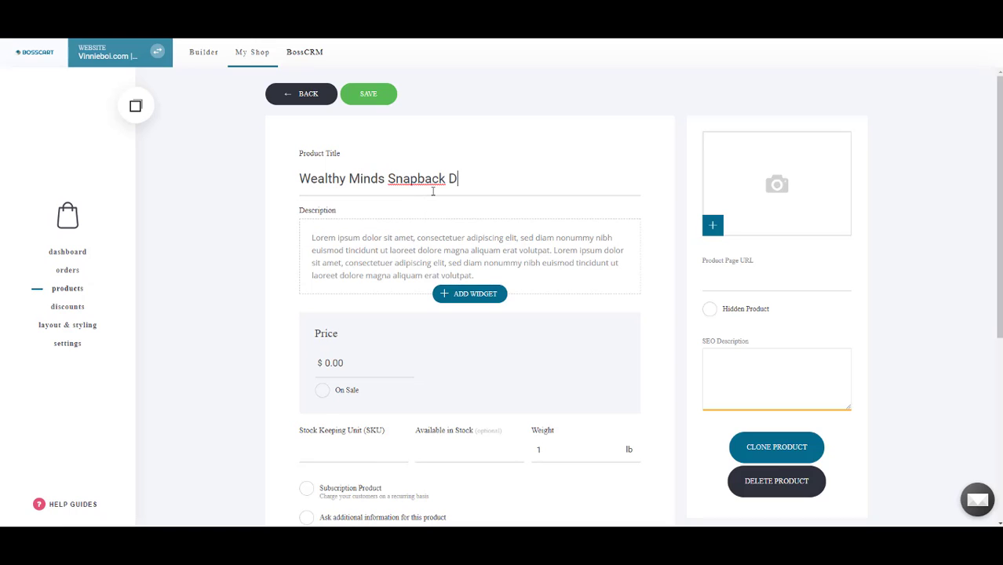
type("iversified")
Replace the placeholder description with the snapback text, from "The Wealthy Minds Snapback Diversified has a classic structured fit" through the head circumference line
left_click(399, 248)
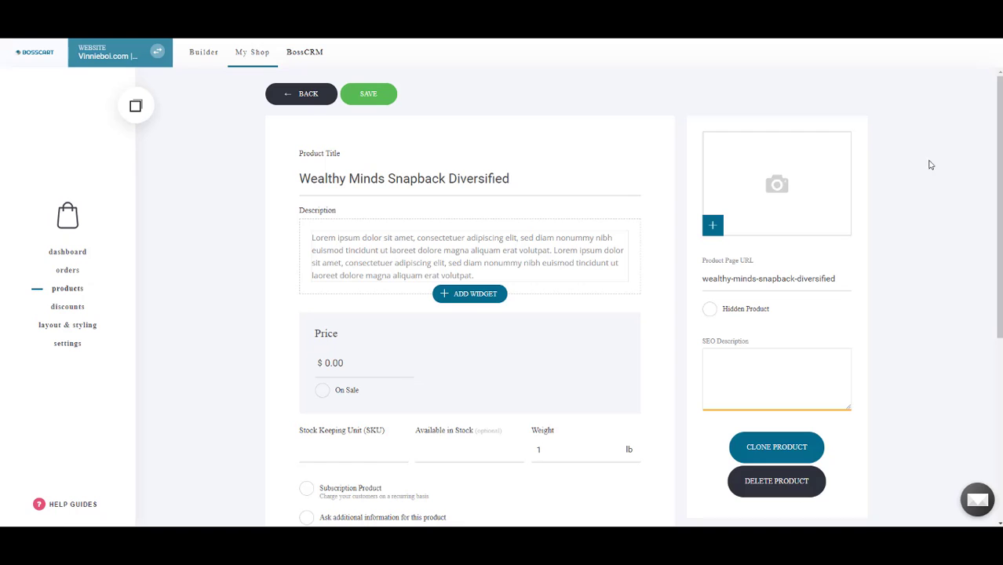
left_click(391, 262)
triple_click(391, 262)
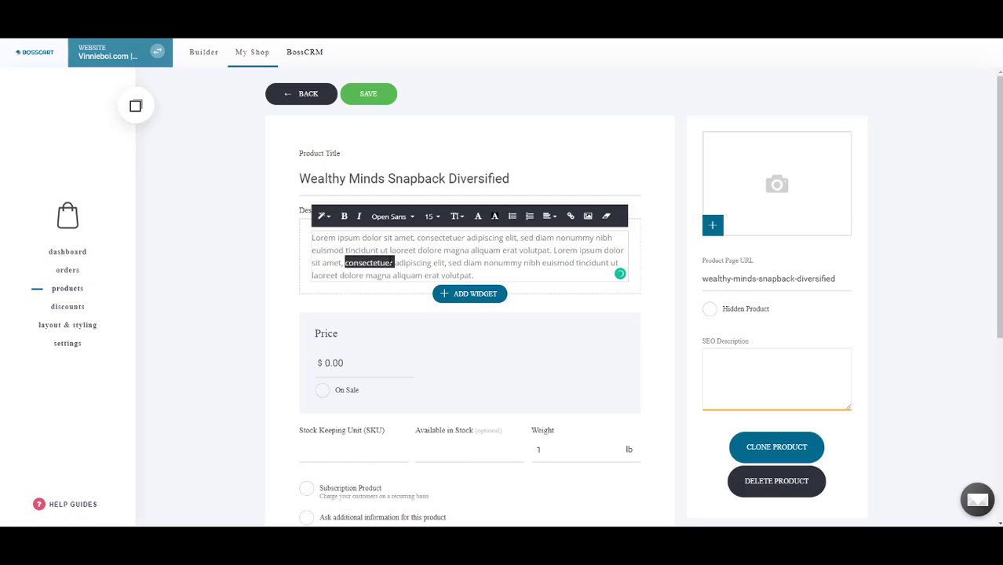
type("The Wealthy Minds Snapback Diversified has a classic structured fit, full buckram, and it's made of a premium wool blend. The visor is flat, and the green under-visor gives it a vibrant pop.  80% acrylic, 20% wool* Structured, 6-panel, high-profile 6 embroidered eyelets Plastic snap closure Green under visor Head circumference: 21 ⅝\" - 23 ⅝\" (54.9 cm to 60 cm)")
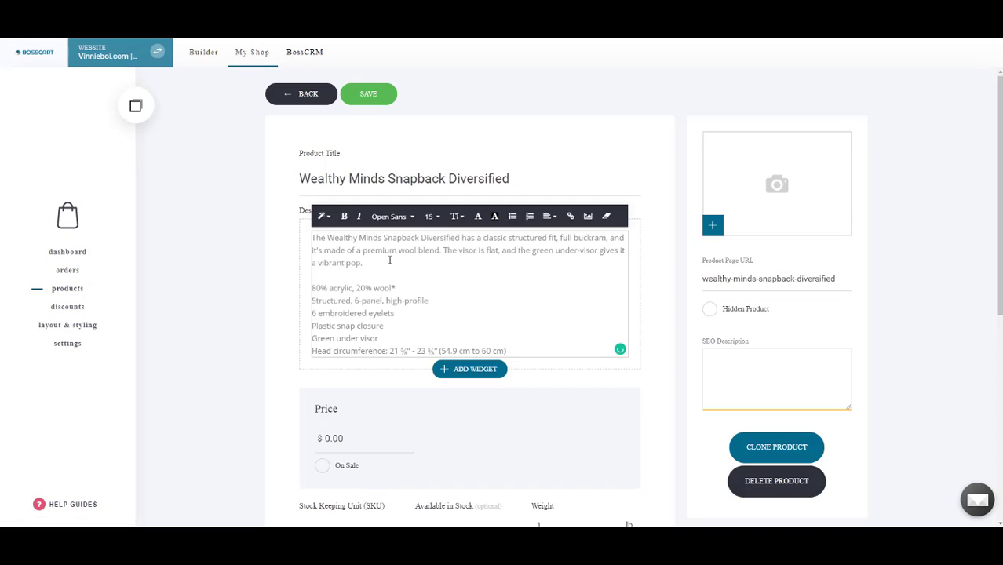
Format the six specification lines of the description, from "80% acrylic, 20% wool*" to the head circumference, as a bulleted list
left_click(356, 274)
left_click(512, 215)
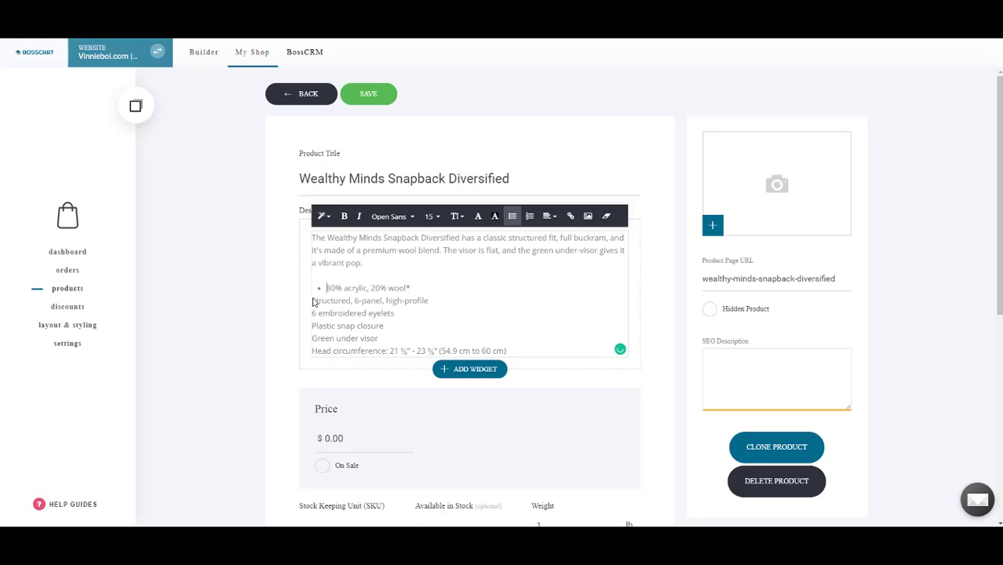
left_click(512, 216)
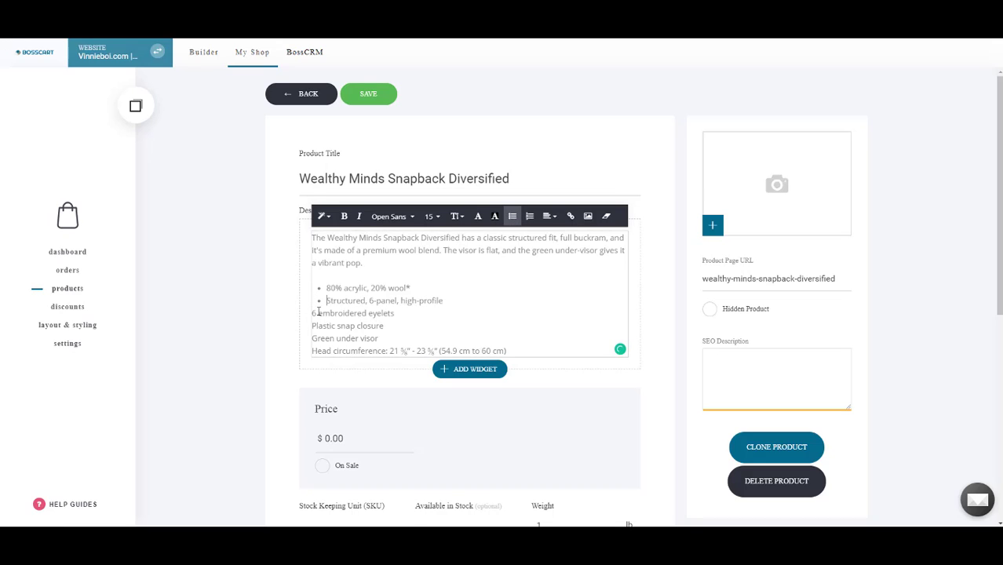
left_click(314, 313)
left_click(511, 216)
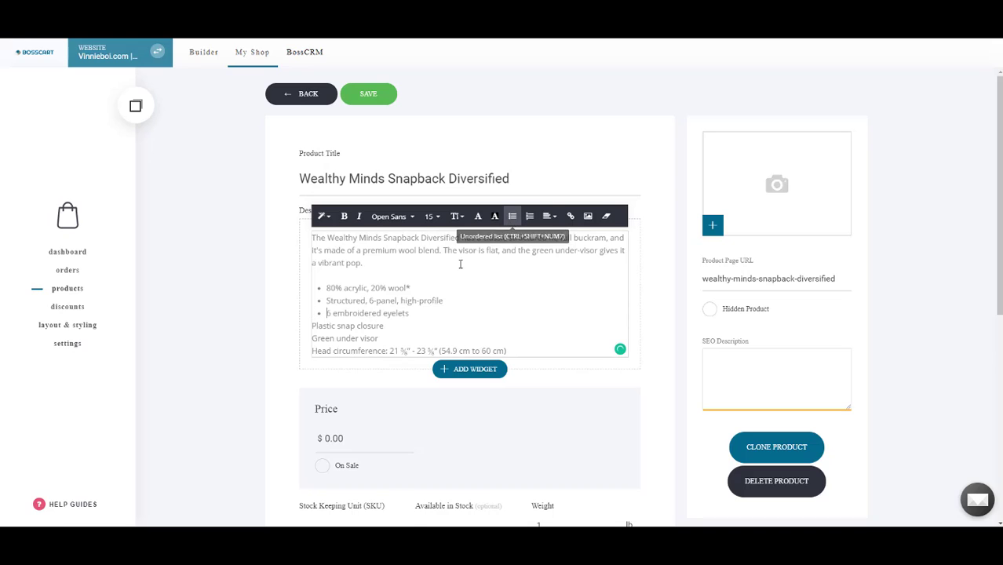
left_click(313, 325)
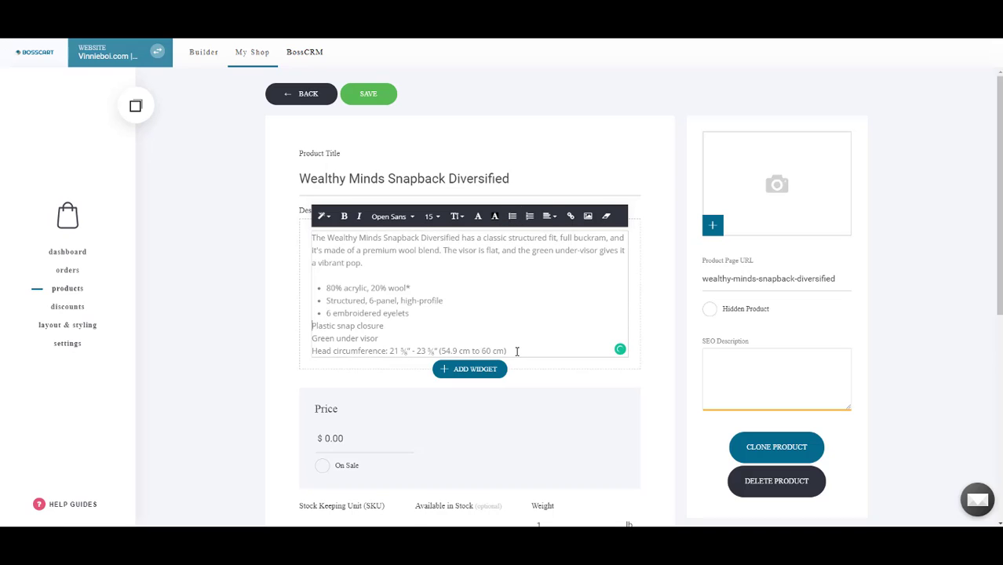
left_click_drag(517, 351, 311, 326)
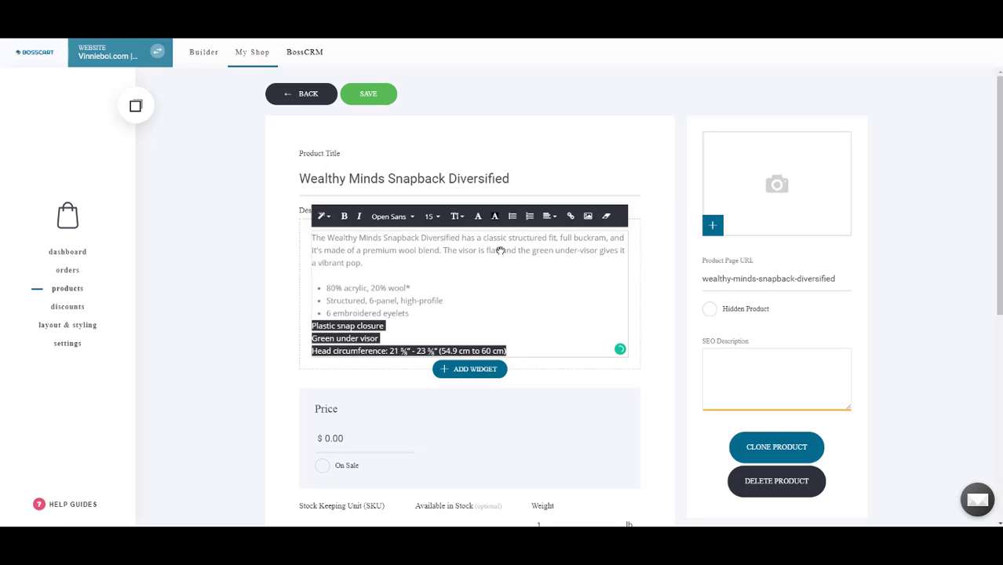
left_click(512, 218)
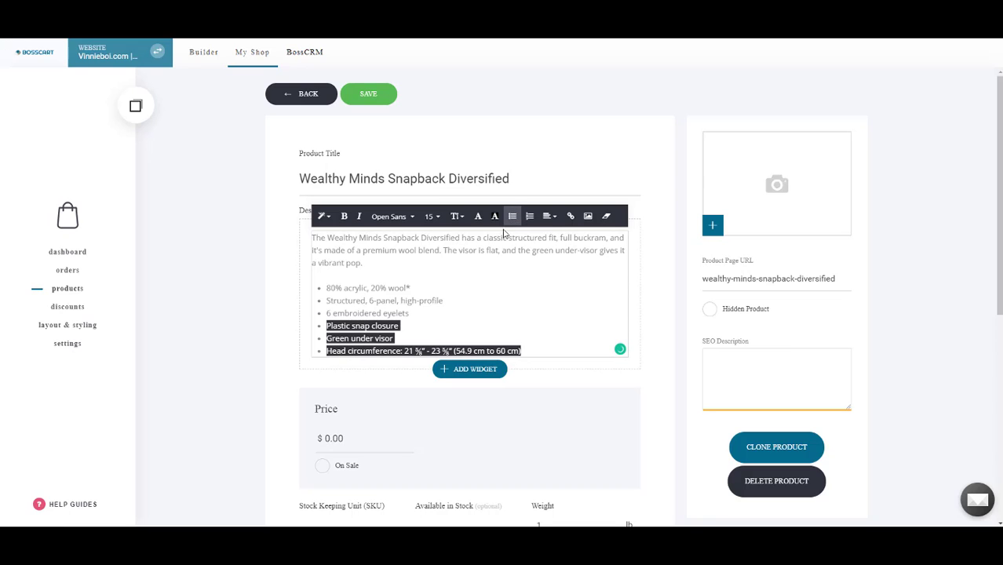
left_click(500, 302)
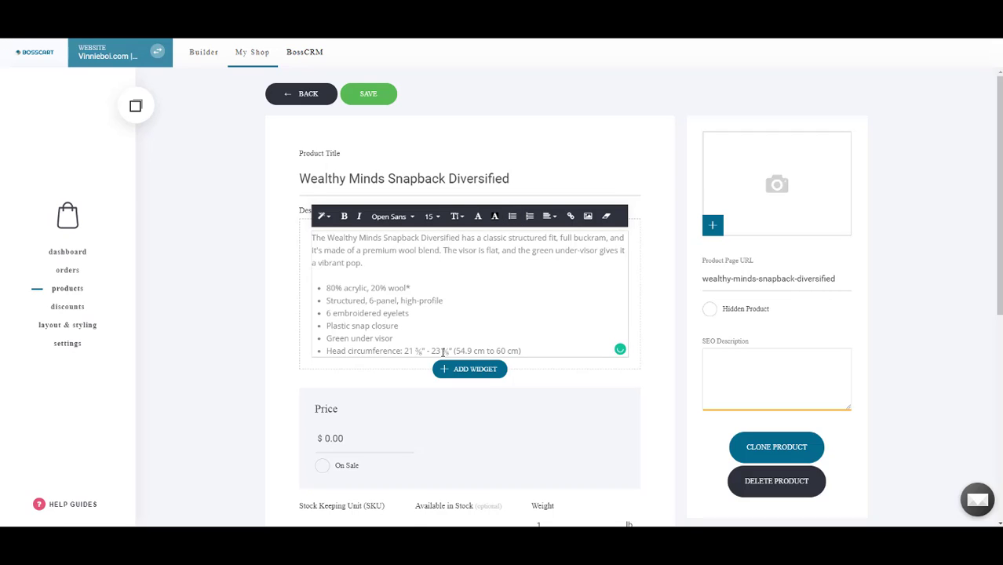
left_click(275, 268)
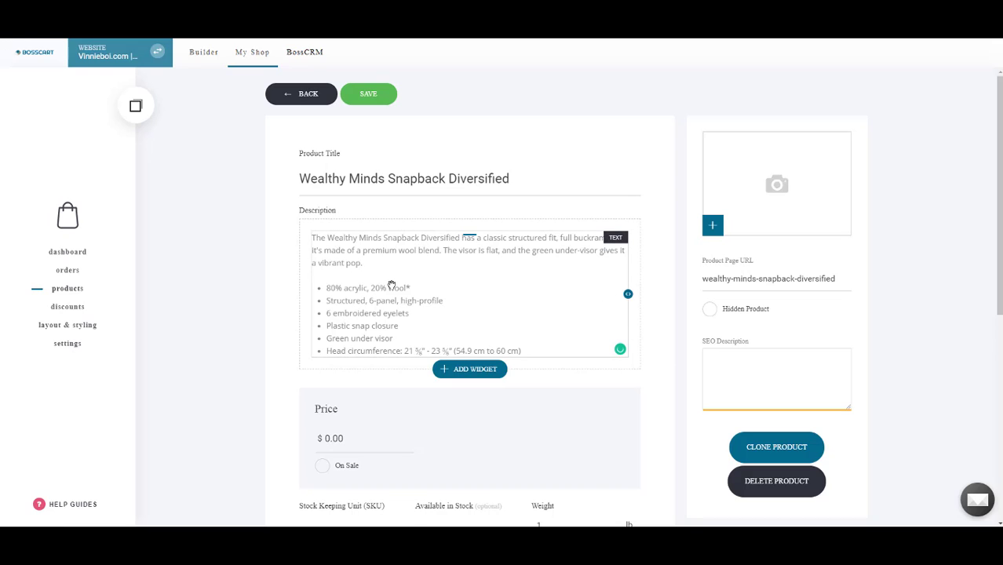
Add a Countdown widget below the bulleted text in the product description
left_click(463, 370)
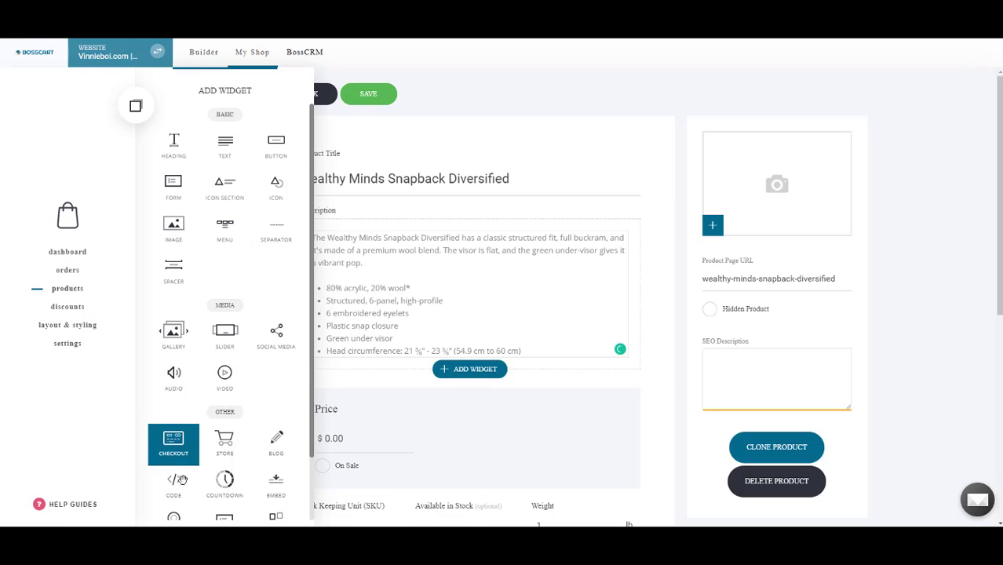
scroll(245, 289, "down", 1)
scroll(245, 289, "down", 2)
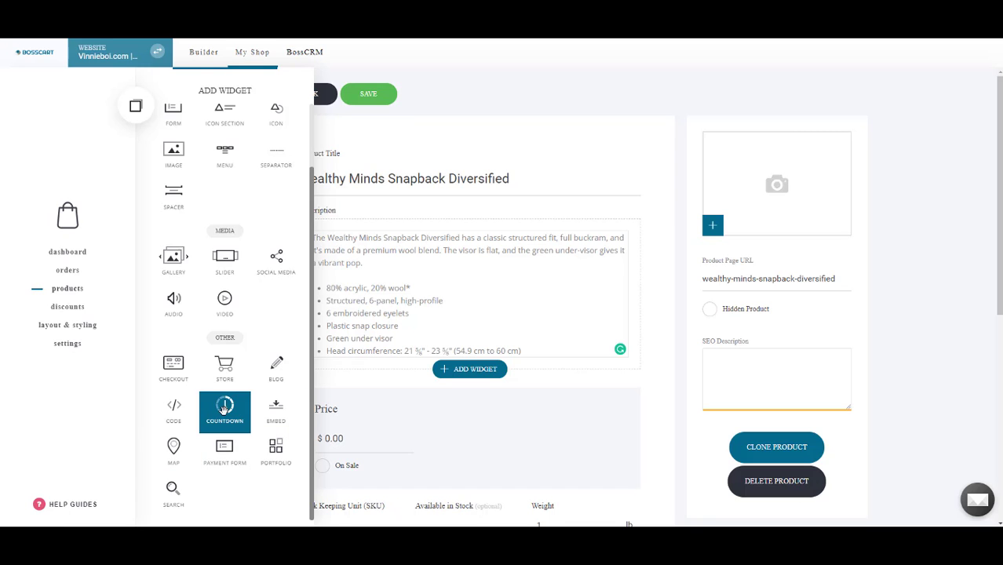
left_click_drag(239, 407, 468, 345)
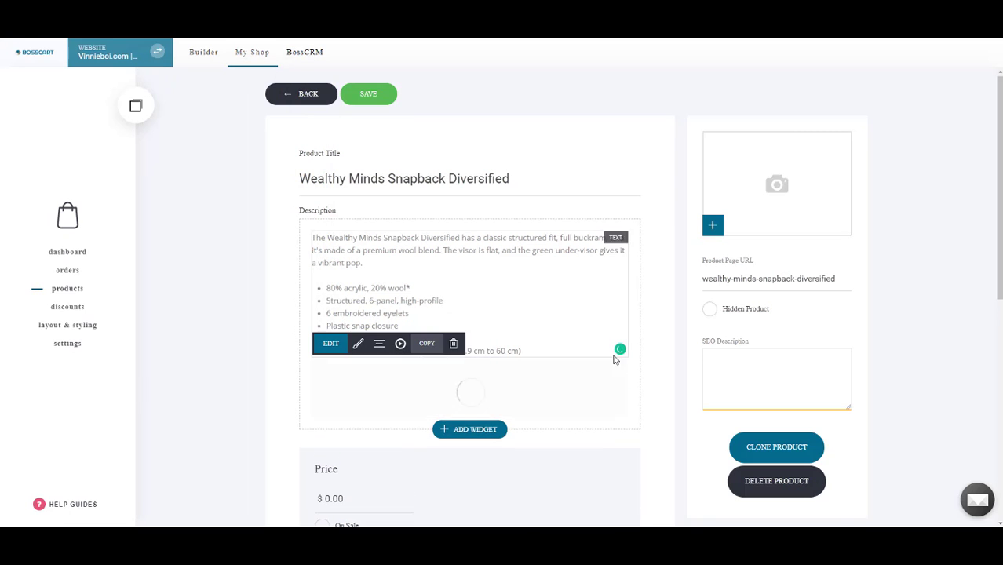
left_click(743, 379)
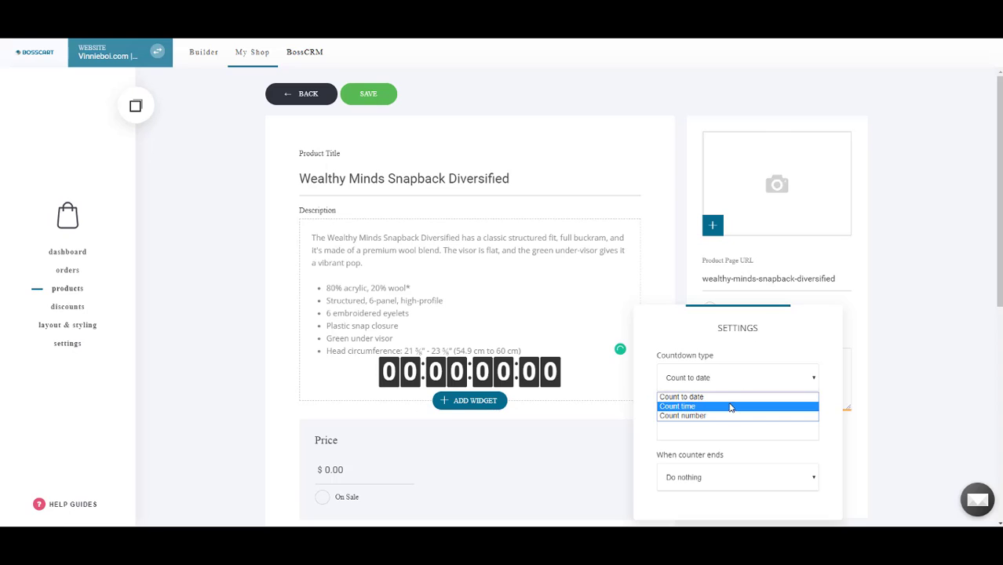
left_click(677, 396)
left_click(698, 422)
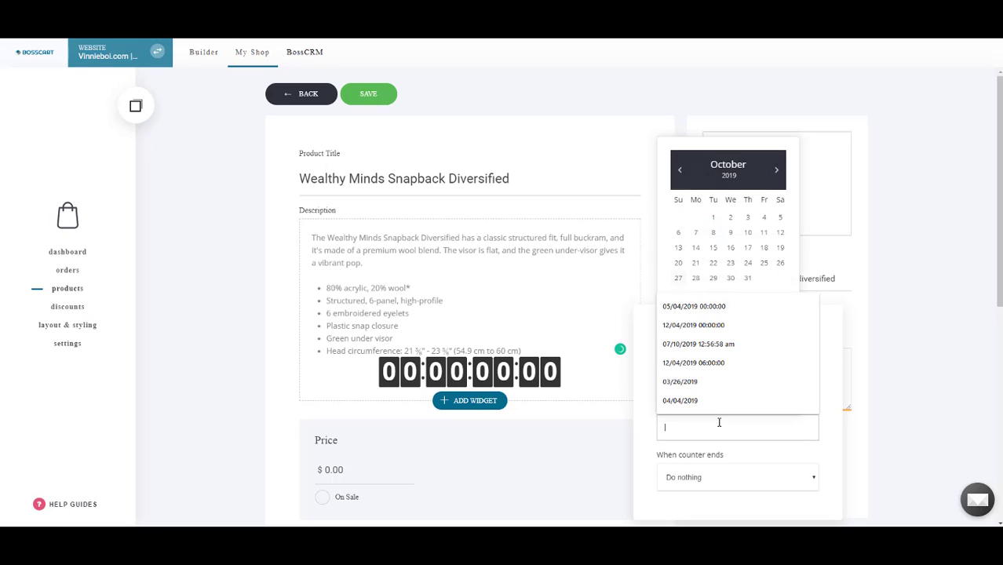
left_click(701, 367)
Set the countdown type to Count time with 5 minutes, and move the settings dialog clear of the description
left_click(719, 380)
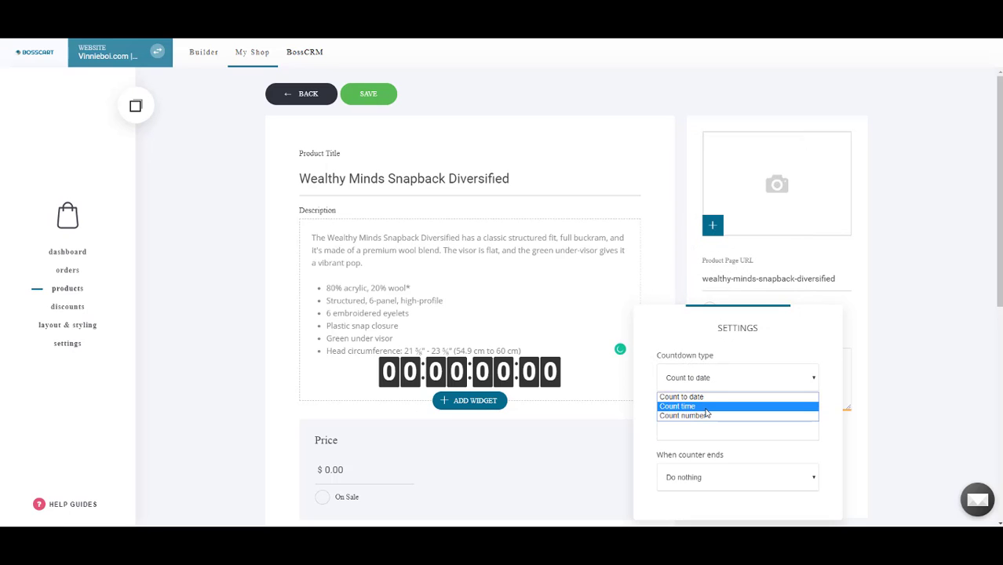
left_click(716, 406)
left_click(721, 425)
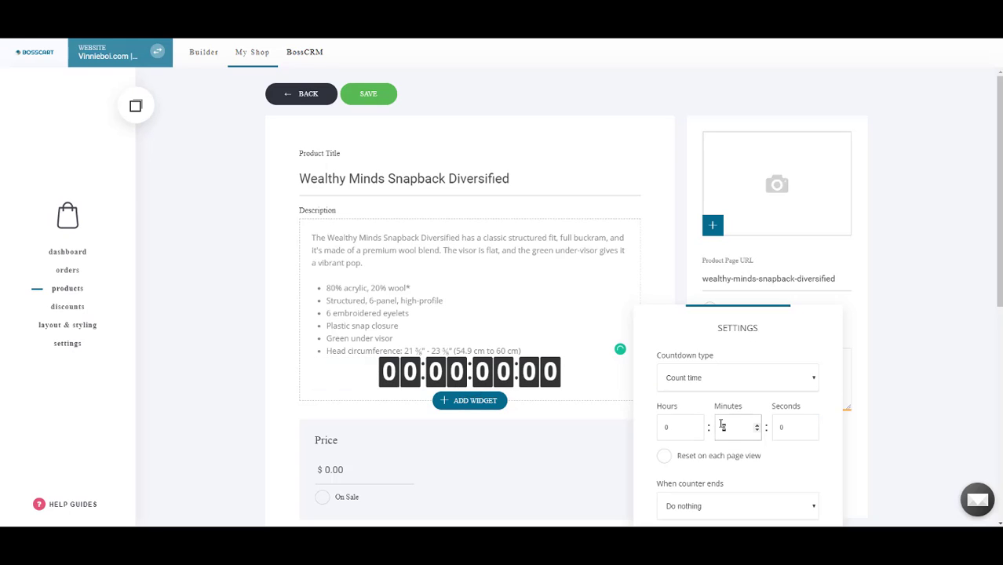
type("5")
left_click(678, 328)
mouse_move(721, 333)
left_mouse_down()
mouse_move(716, 210)
mouse_move(692, 113)
left_mouse_up()
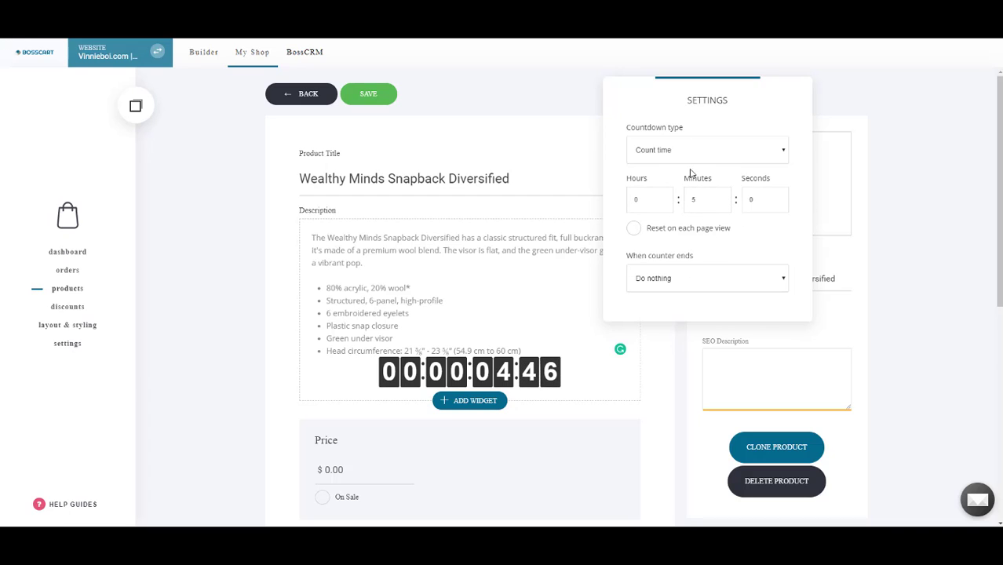
left_click(673, 153)
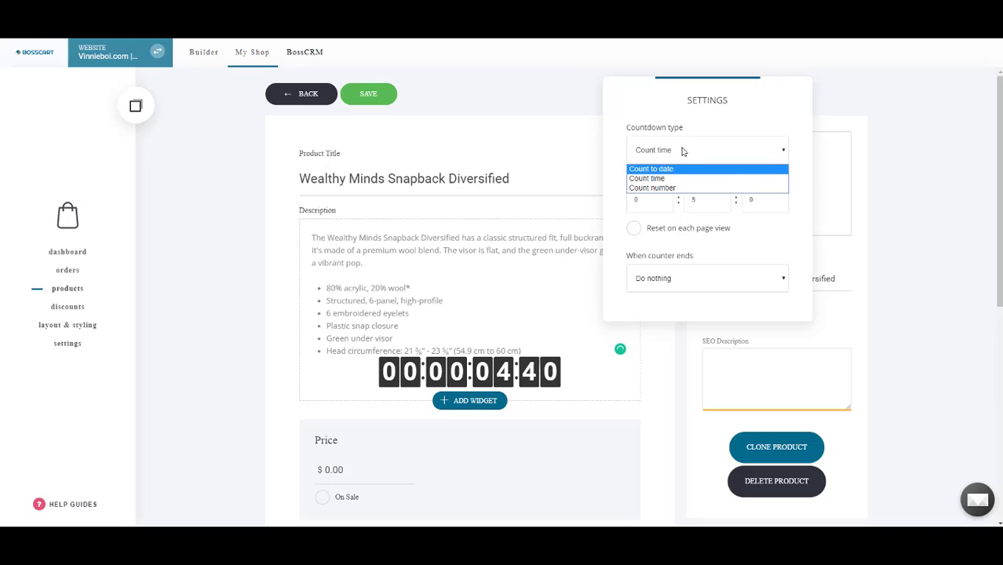
left_click(675, 179)
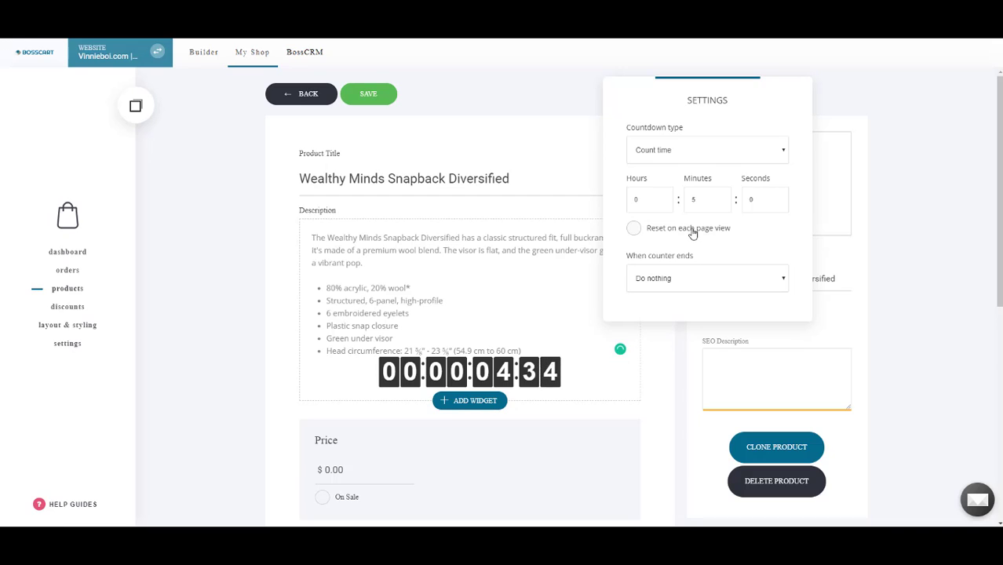
Try the Go to page / Show popup and Show message options for when the counter ends
left_click(711, 282)
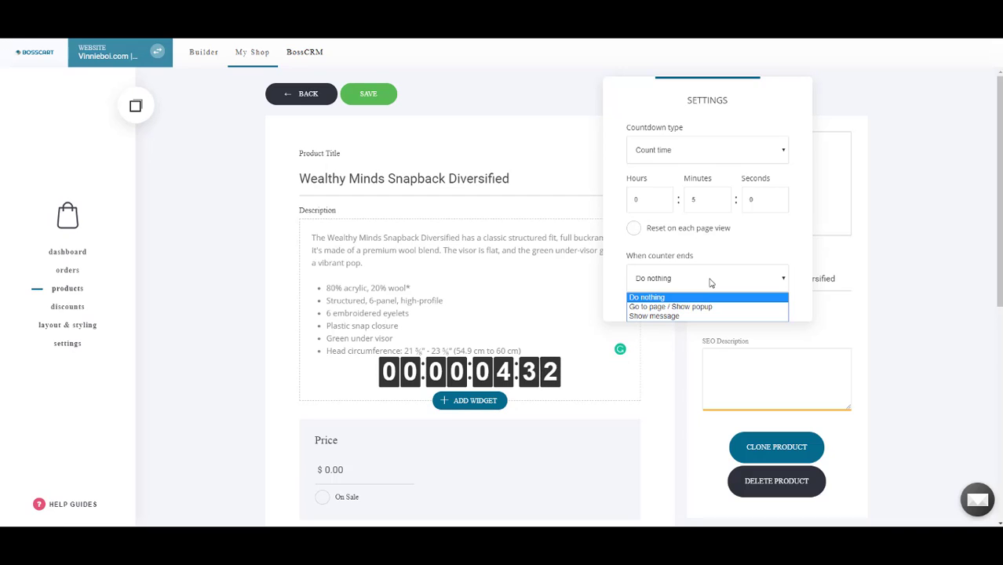
left_click(682, 306)
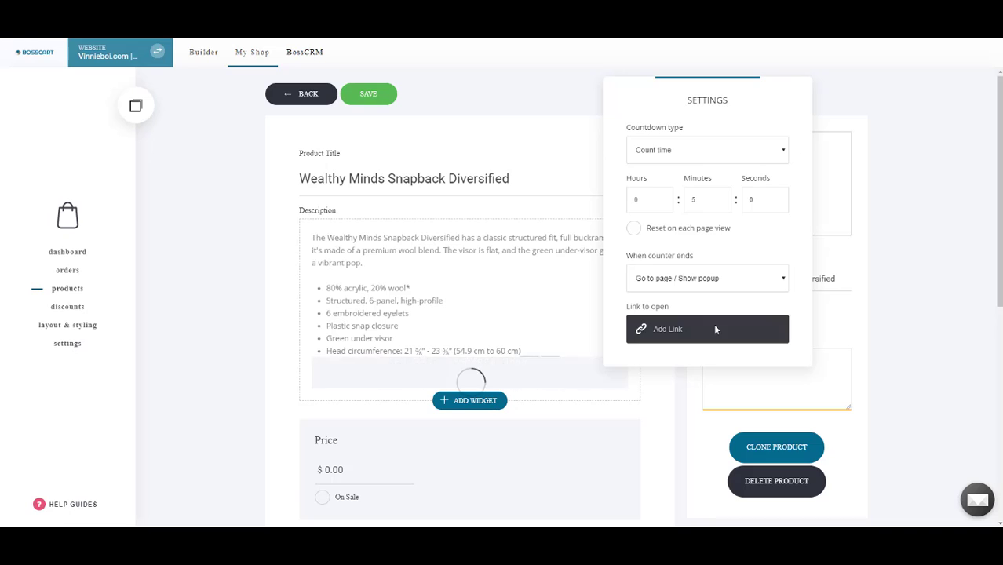
left_click(687, 280)
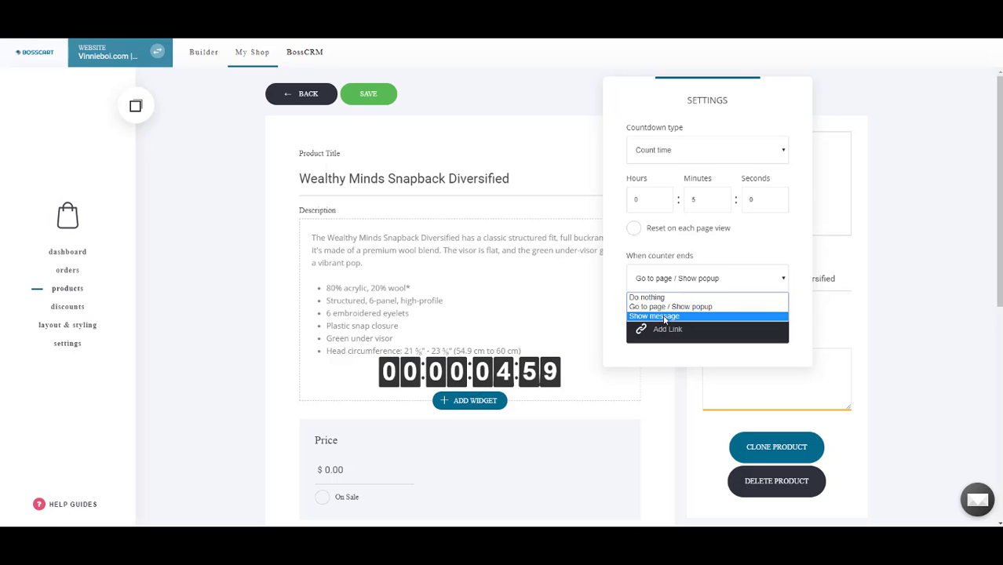
left_click(674, 317)
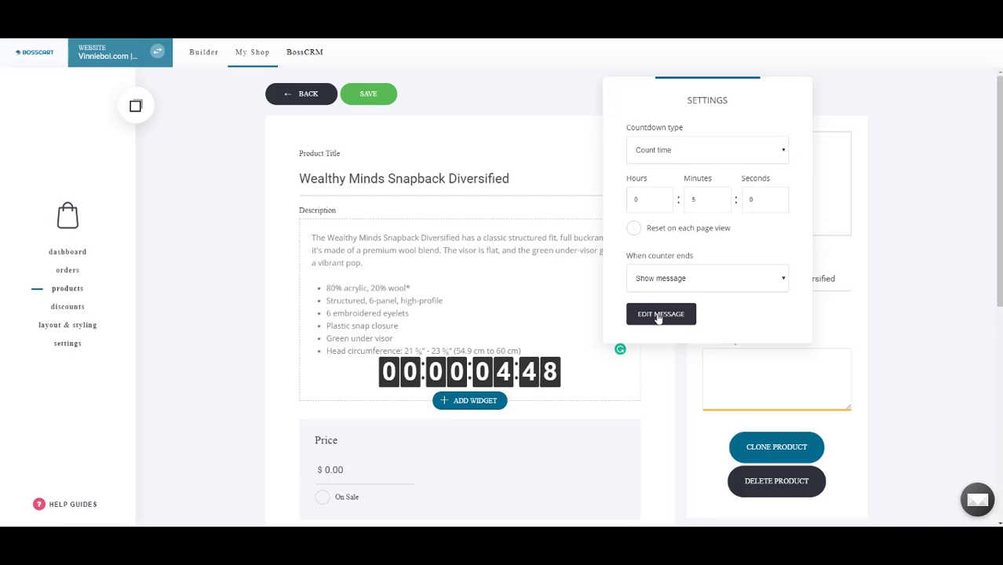
Set the countdown to go to a page when it ends, linking to the Services page in the same tab
left_click(670, 278)
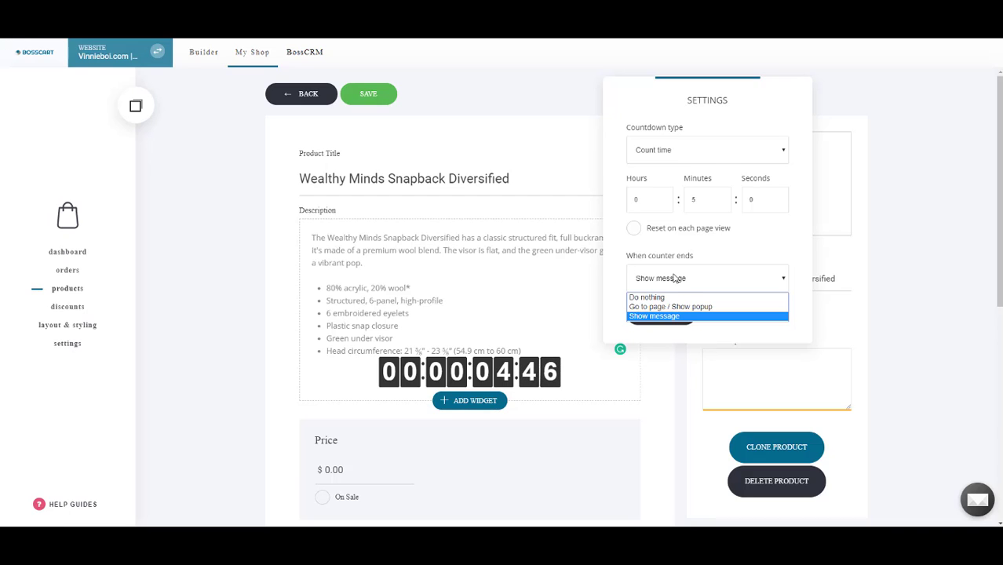
left_click(693, 306)
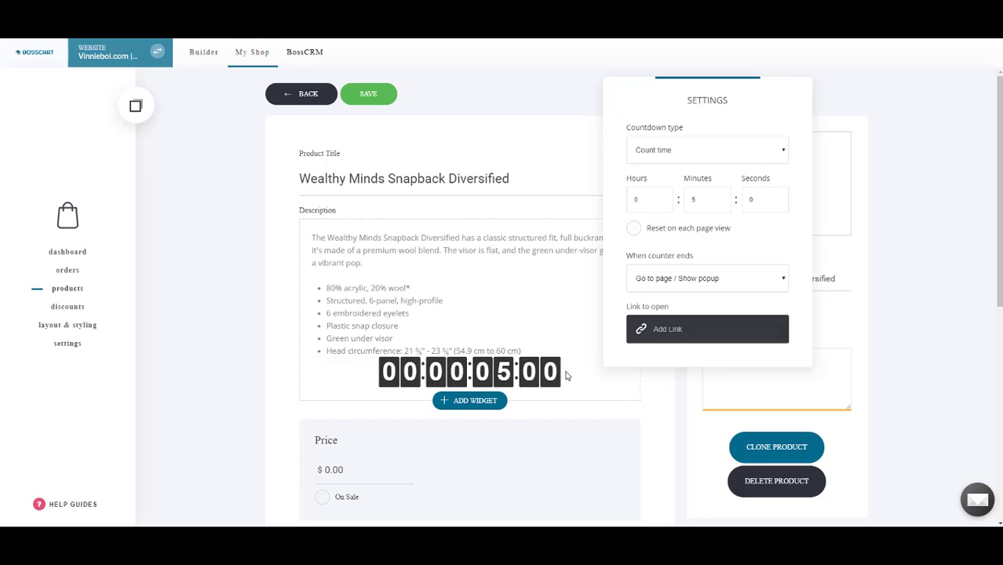
left_click(708, 330)
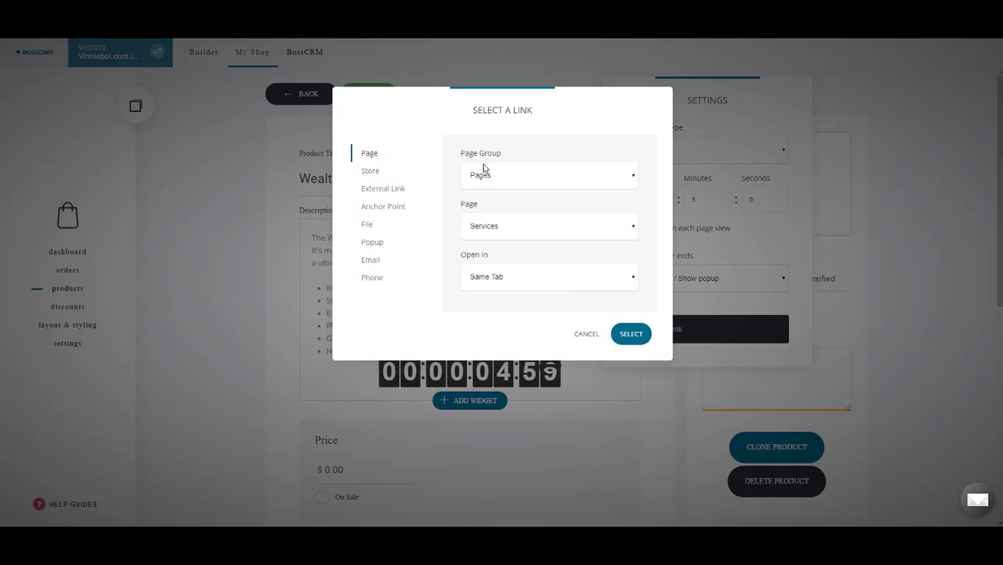
left_click(632, 335)
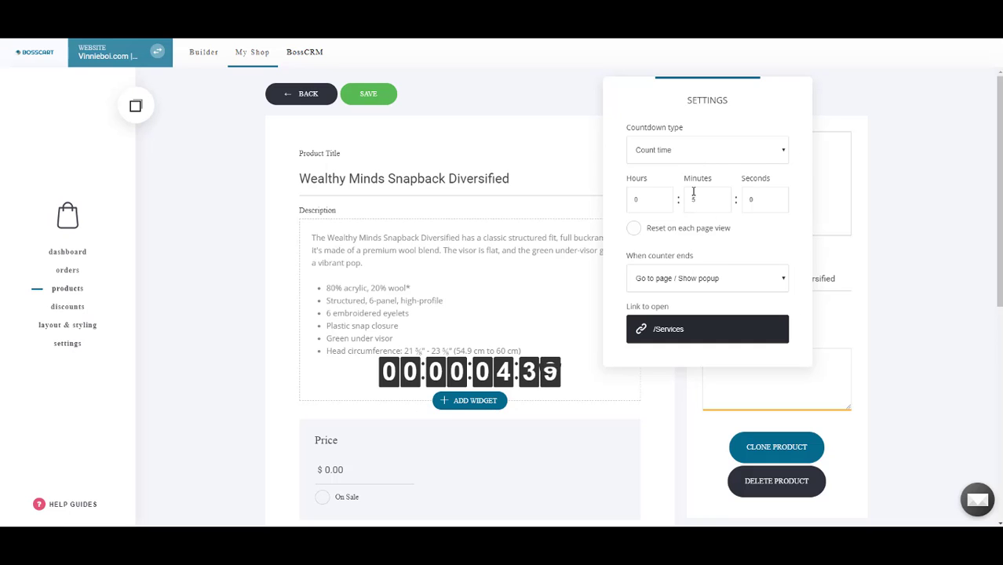
Close the countdown settings and move the countdown timer above the snapback text in the description
left_click_drag(692, 104, 784, 100)
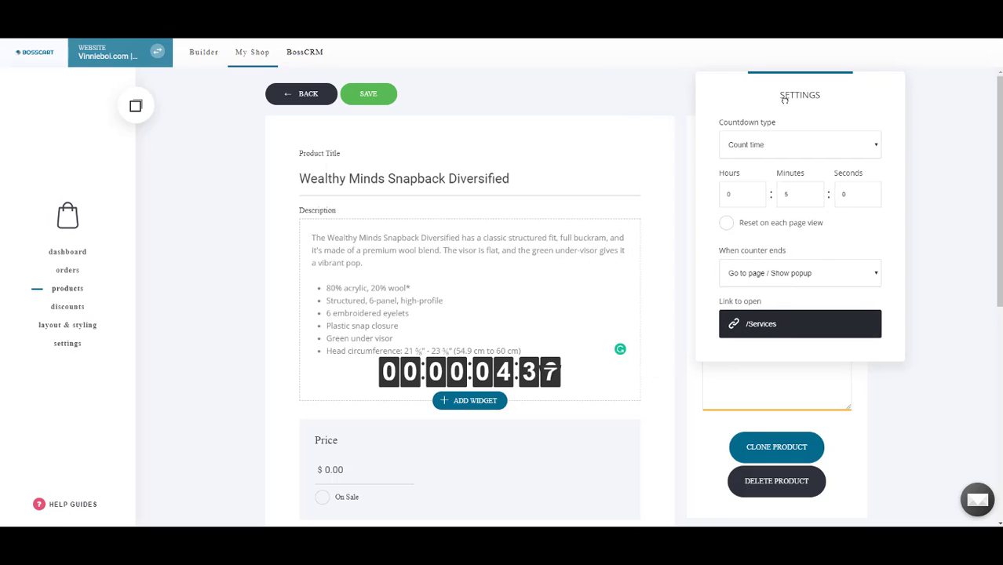
left_click(578, 239)
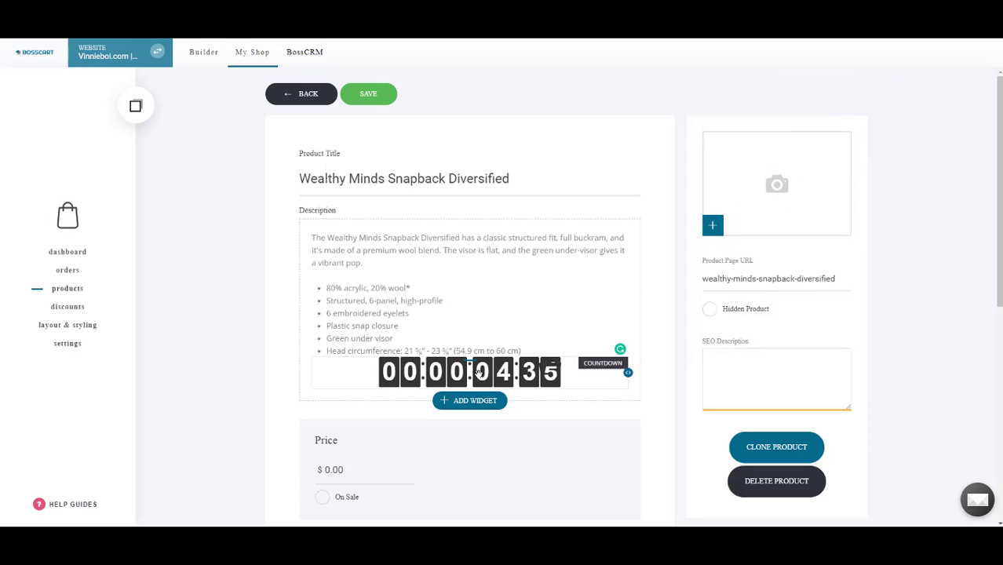
left_click_drag(477, 372, 472, 292)
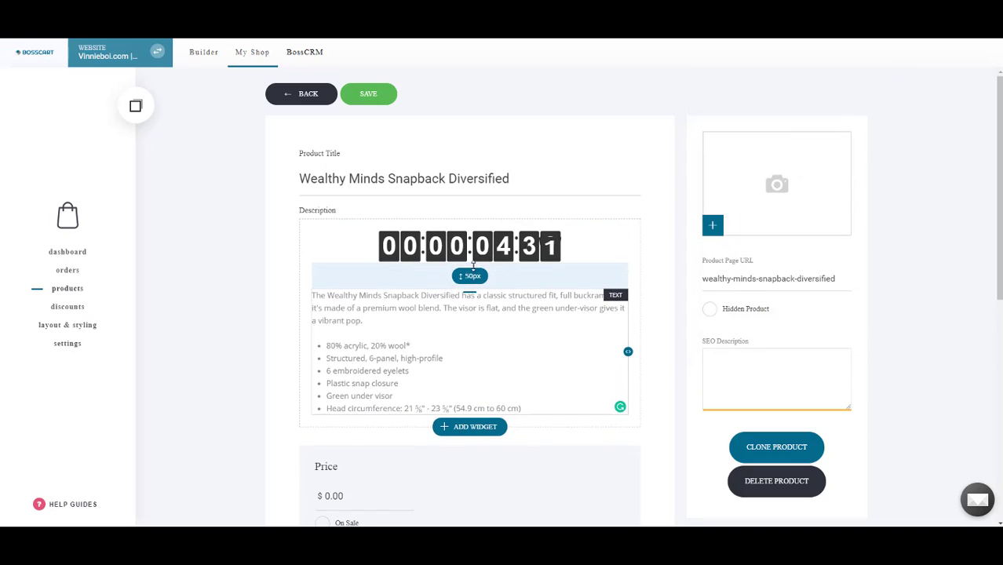
Set the countdown timer's background color to the gold global color
left_click(458, 259)
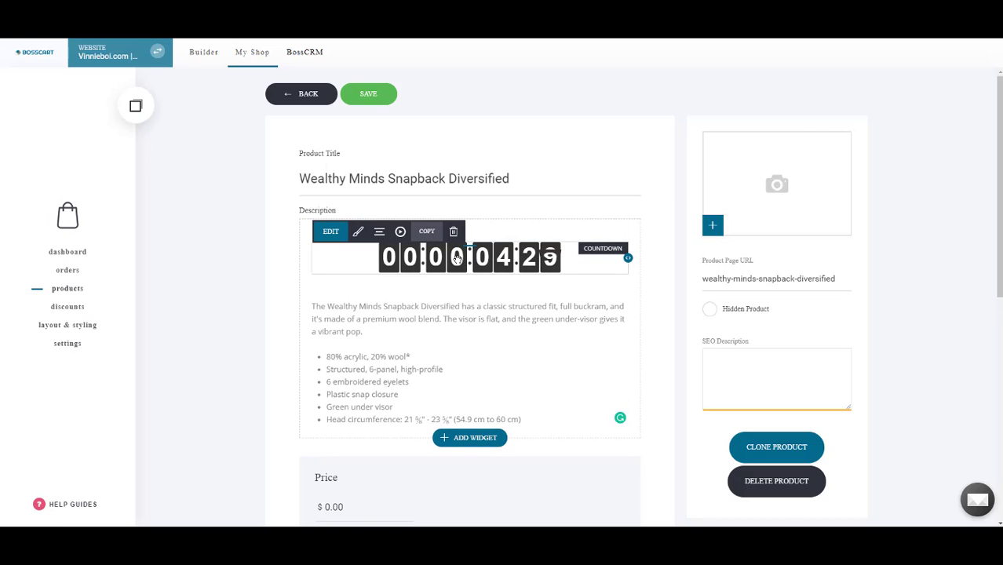
left_click(358, 232)
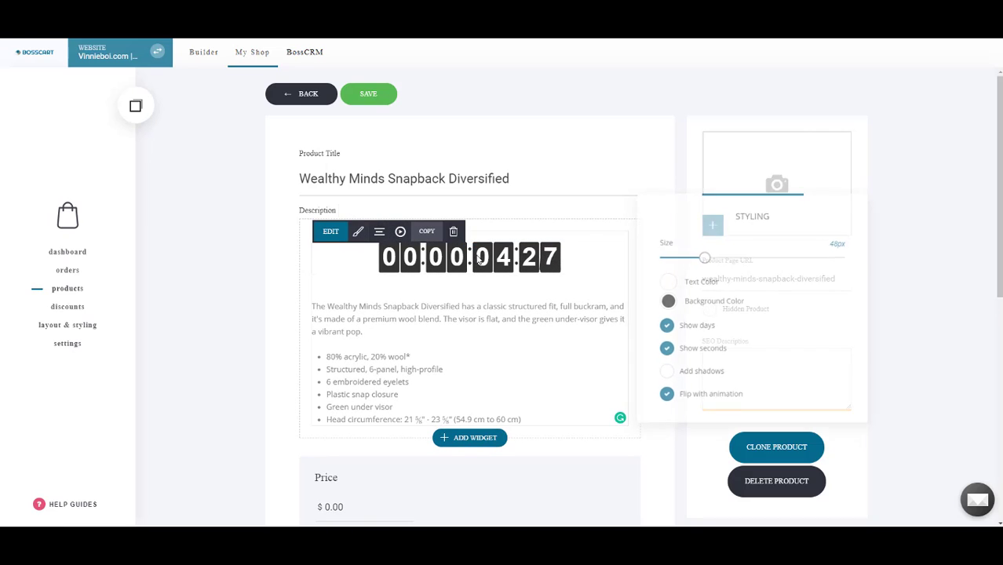
left_click(666, 301)
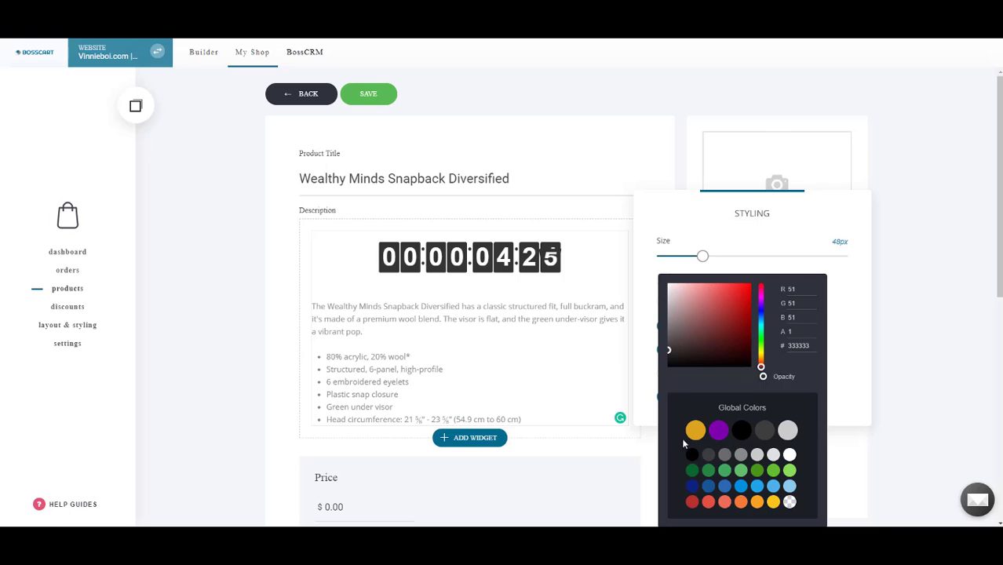
left_click(695, 429)
left_click(769, 223)
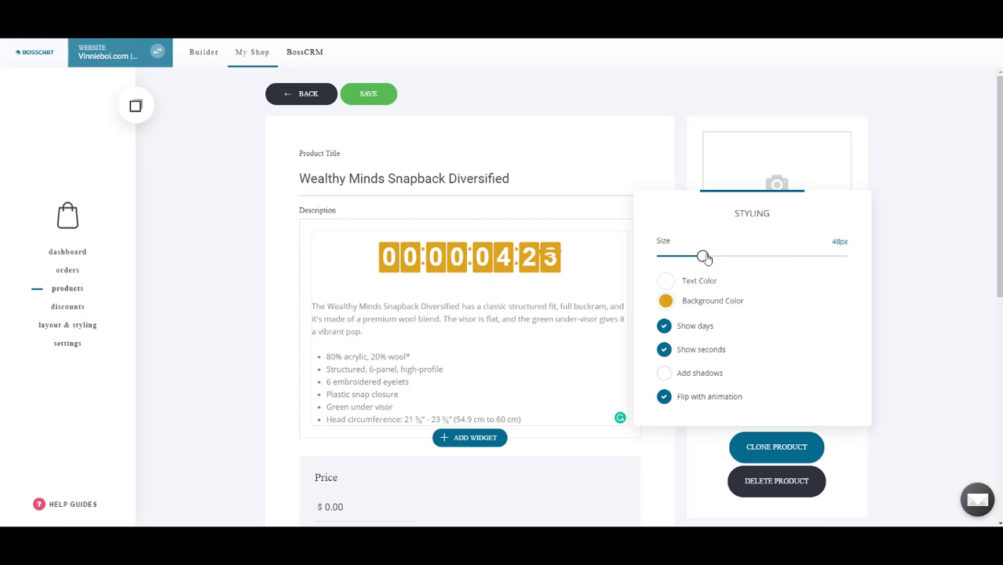
Increase the countdown timer's size to 58px and add shadows to it
left_click_drag(705, 258, 720, 259)
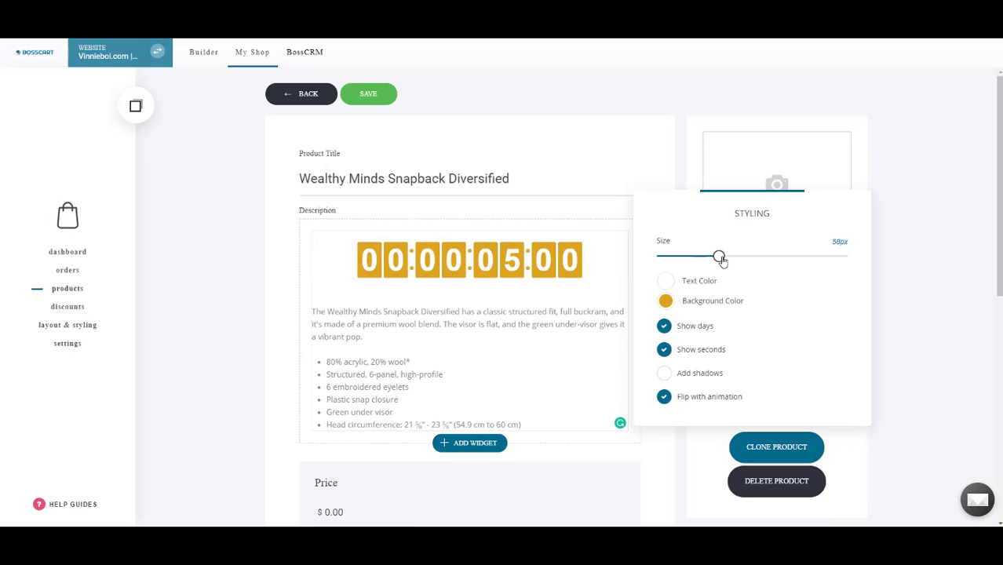
left_click(659, 374)
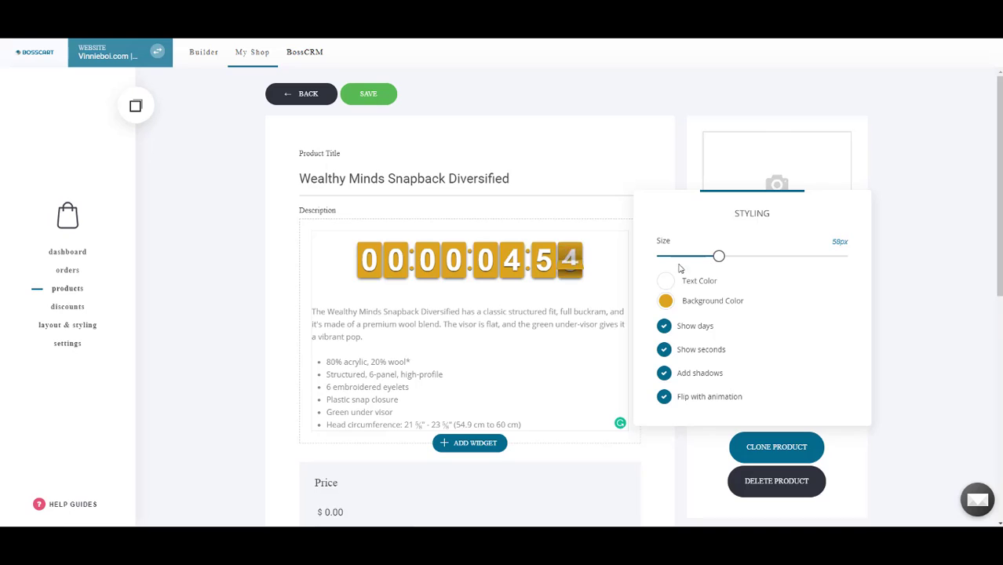
left_click(589, 186)
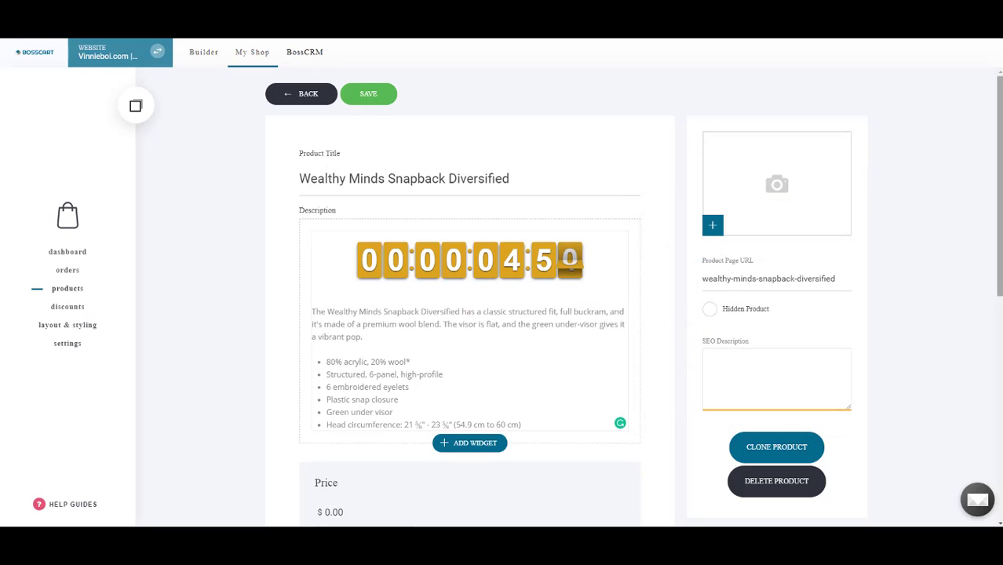
Set the product's price to $22.00
left_click_drag(1000, 157, 995, 290)
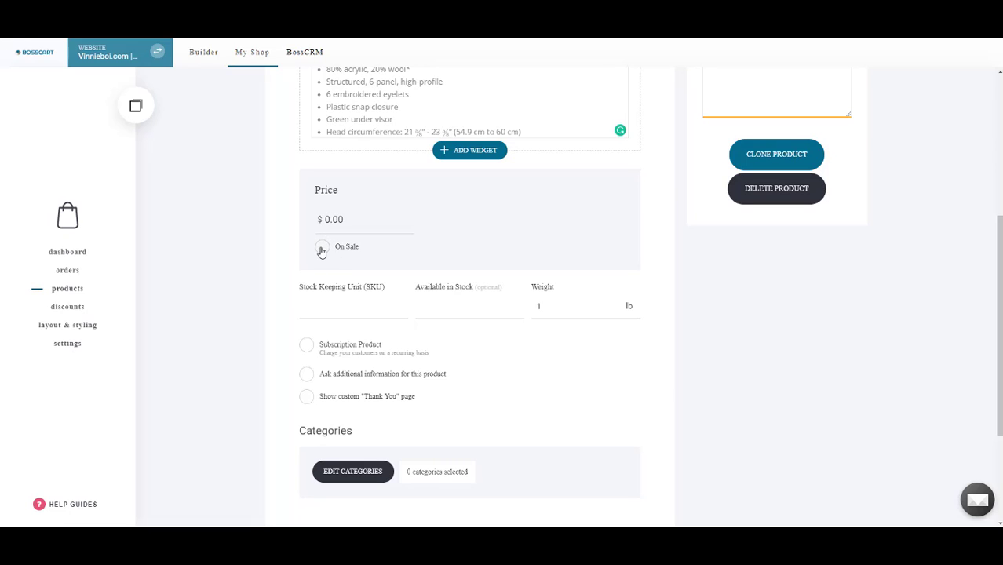
double_click(332, 219)
left_click(330, 220)
triple_click(359, 223)
type("22")
left_click(524, 220)
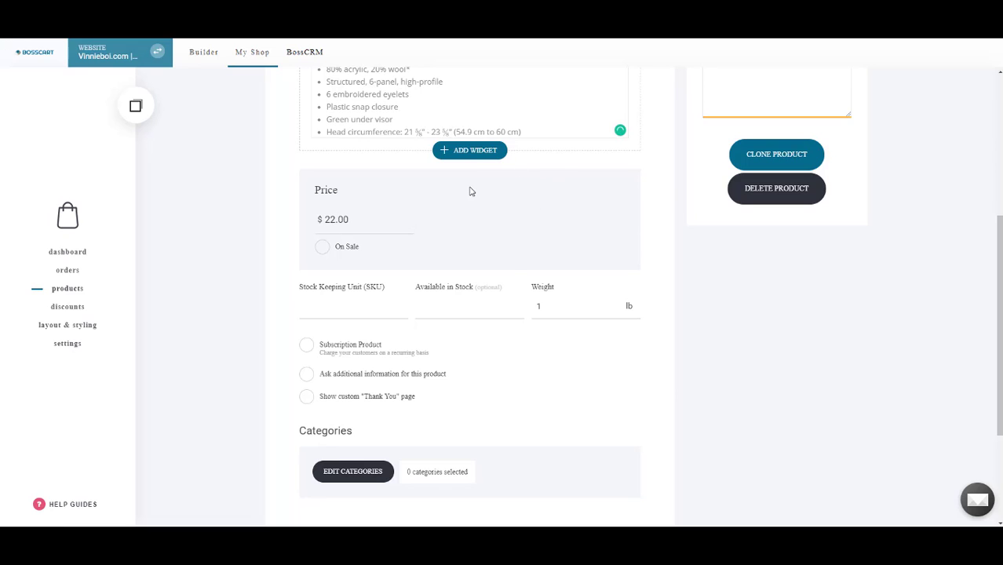
Mark the product as on sale with a sale price of $18.00
left_click(322, 247)
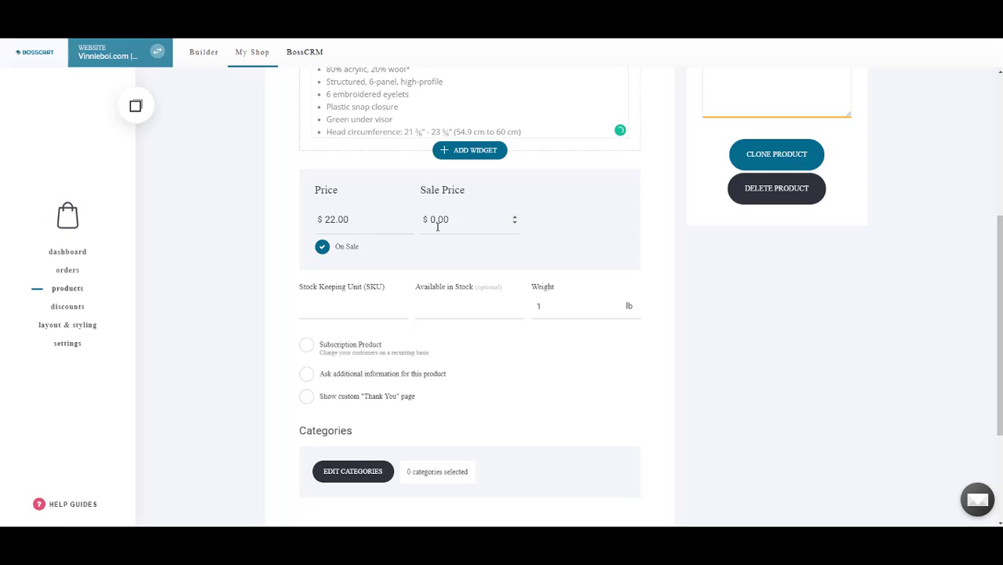
left_click_drag(437, 227, 430, 225)
type("18")
left_click(579, 235)
Open the Subscription Product settings and choose 3 Payments for the billing cycles
left_click_drag(1000, 245, 733, 347)
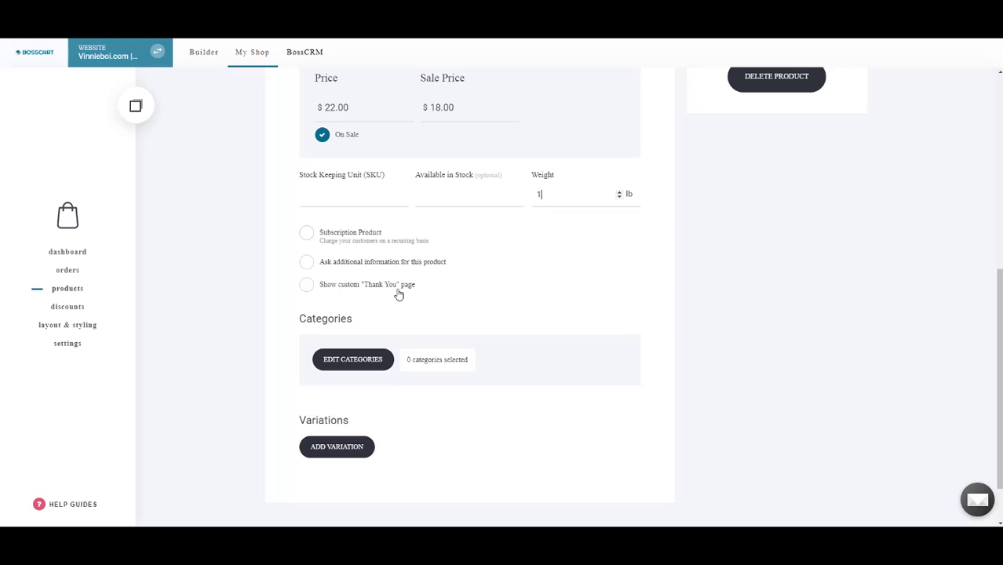
left_click(567, 195)
scroll(997, 293, "down", 2)
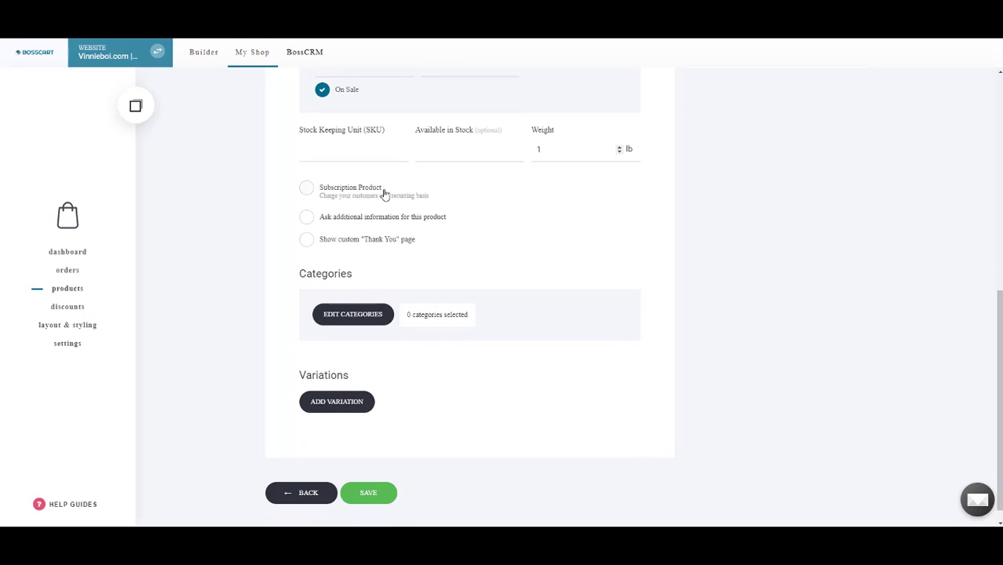
left_click(328, 198)
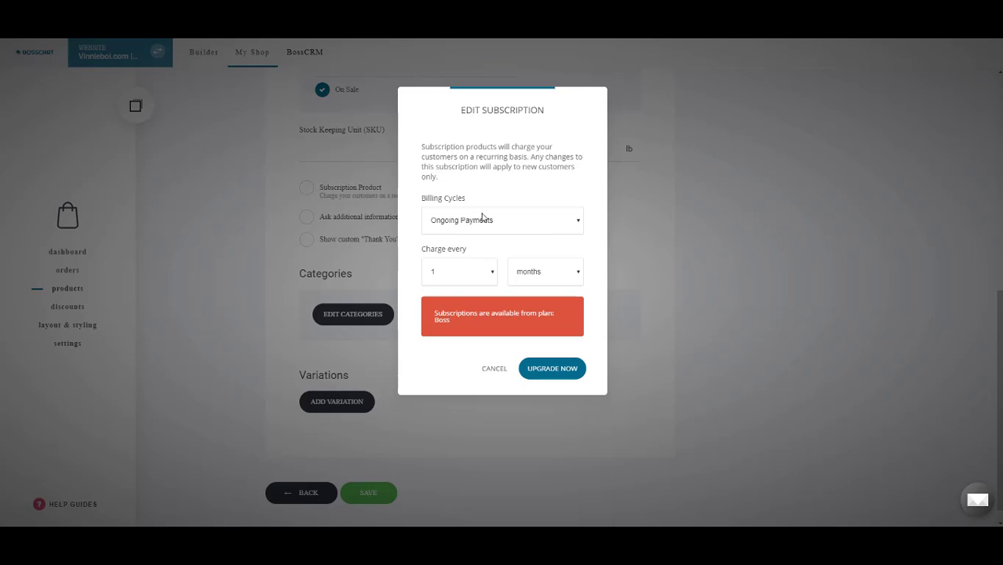
left_click(510, 224)
left_click(510, 224)
left_click(477, 223)
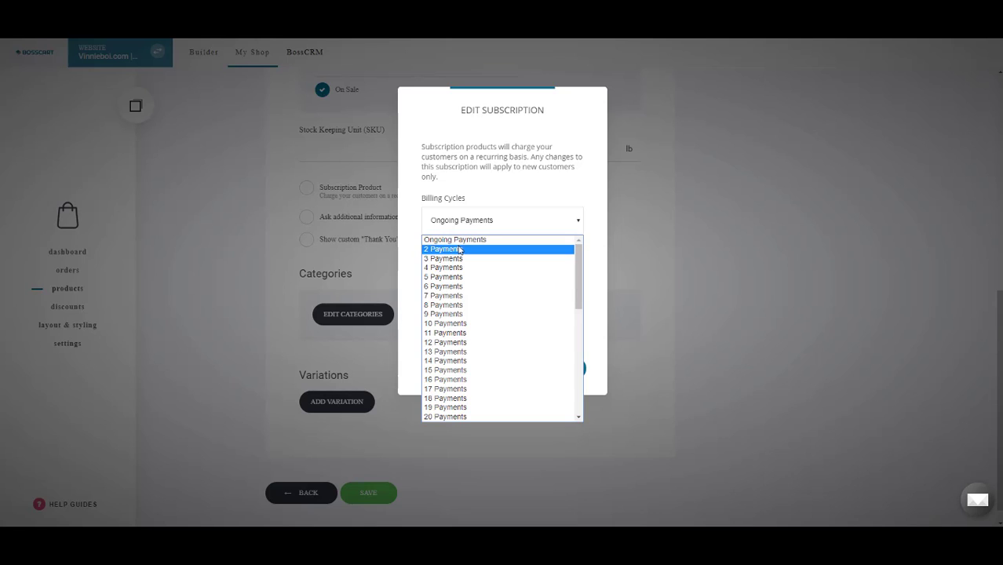
left_click(461, 258)
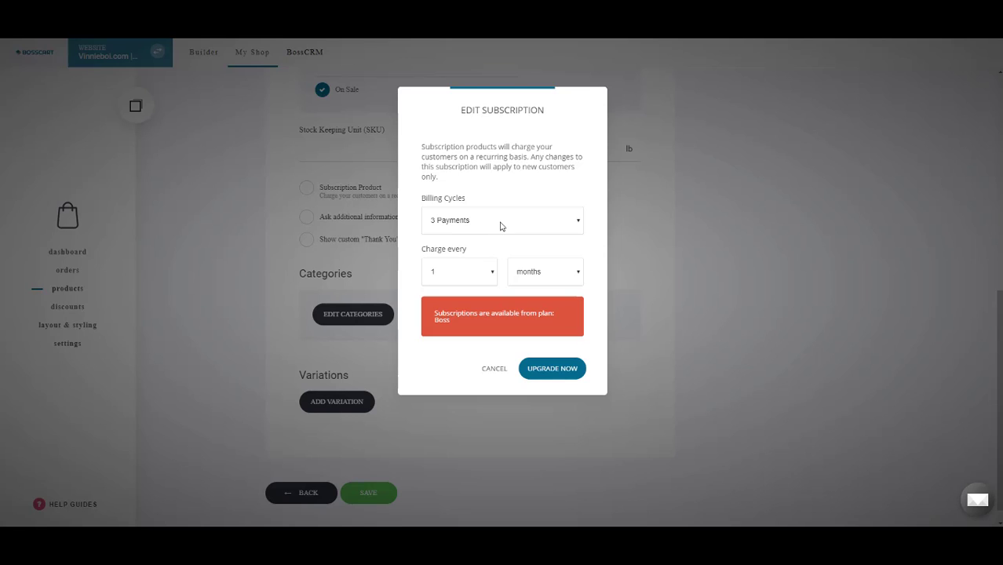
Try subscription charge intervals of 2 and 12 months, and return the interval to 1 month
left_click(488, 273)
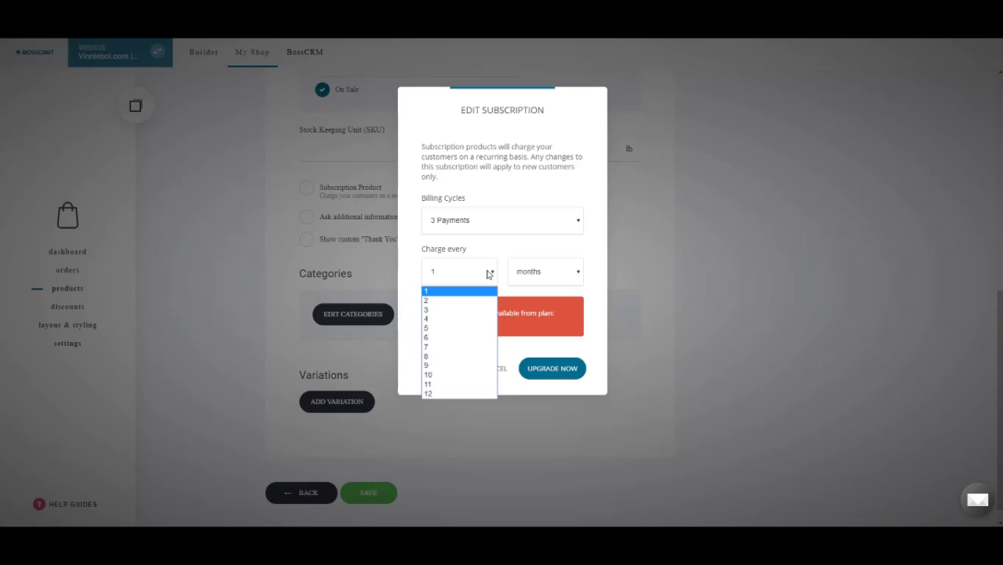
left_click(459, 302)
left_click(471, 275)
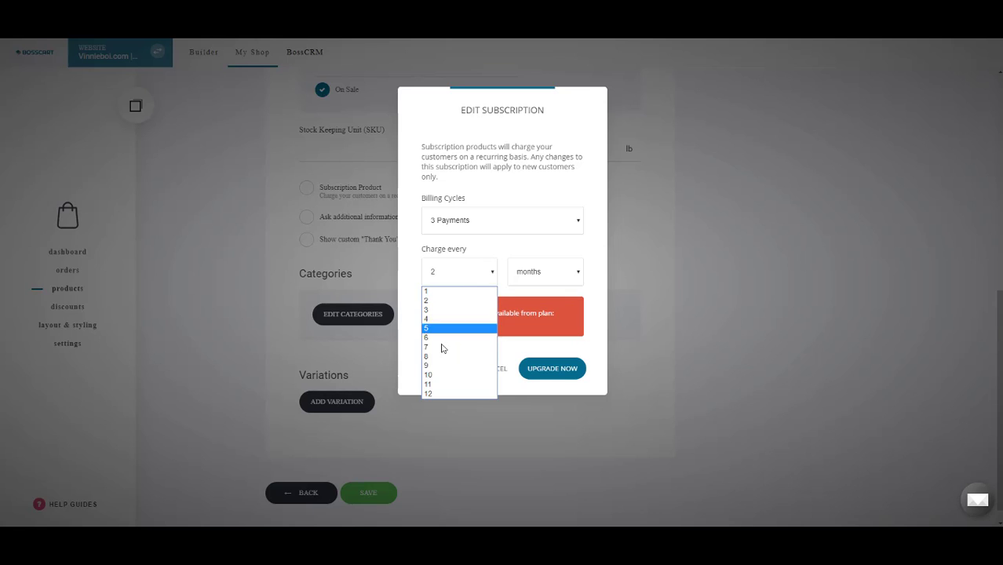
left_click(430, 388)
left_click(480, 270)
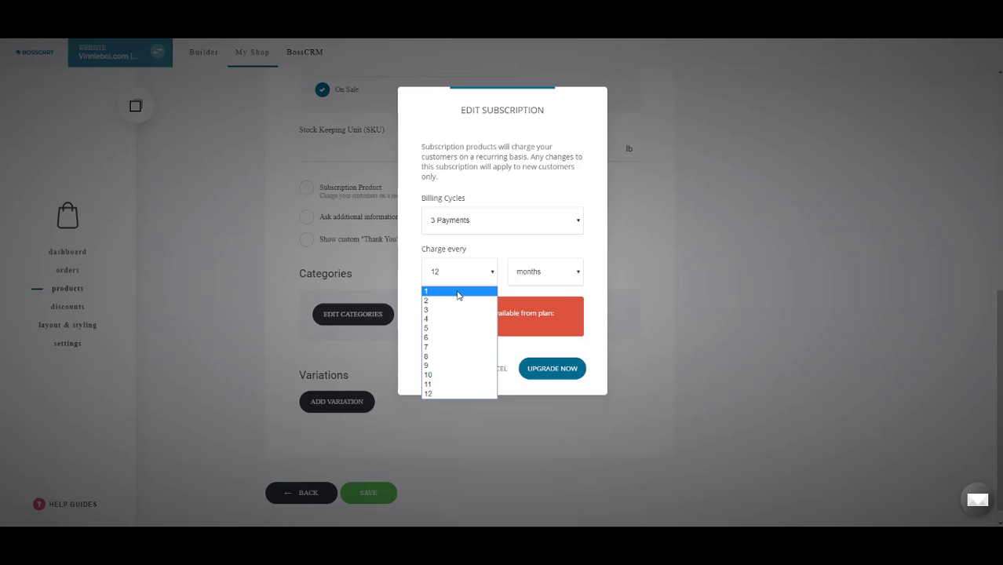
left_click(458, 291)
Switch the subscription charge interval to weeks and set it to every 12 weeks
left_click(517, 272)
left_click(538, 288)
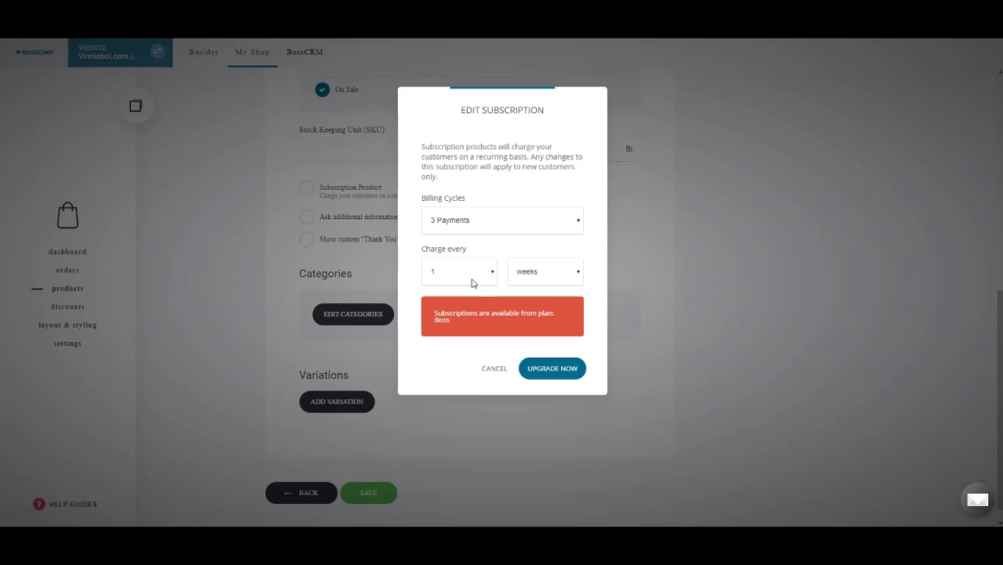
left_click(466, 279)
left_click(445, 319)
left_click(458, 281)
left_click(449, 393)
Choose 52 Payments charged every 1 week for the subscription, and cancel the subscription settings
left_click(506, 226)
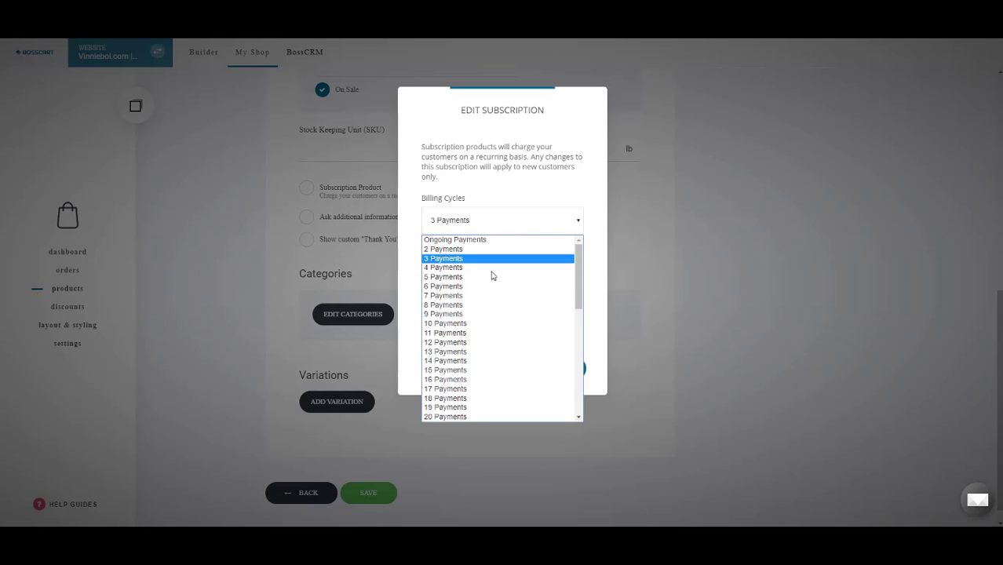
scroll(481, 393, "down", 6)
left_click(459, 408)
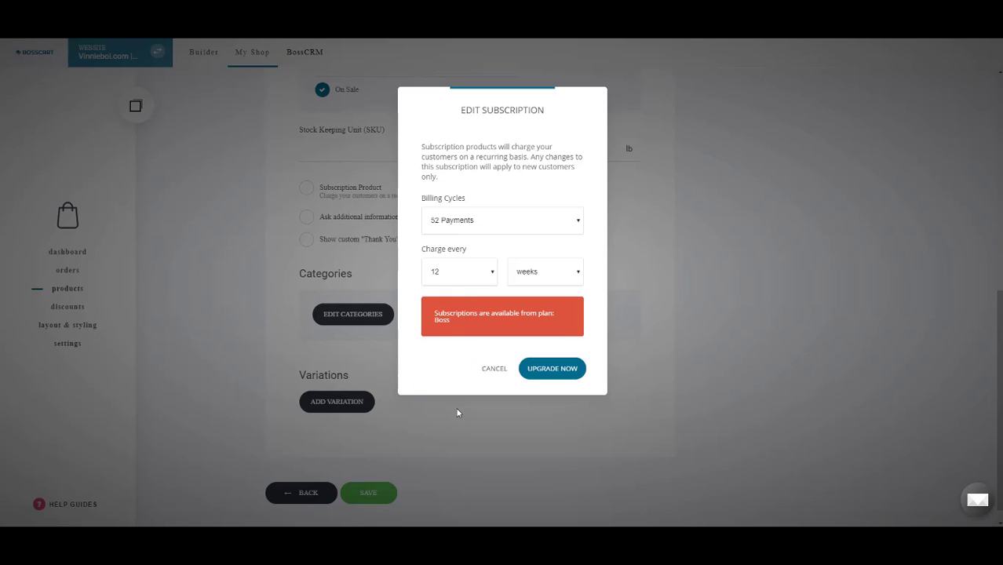
left_click(463, 272)
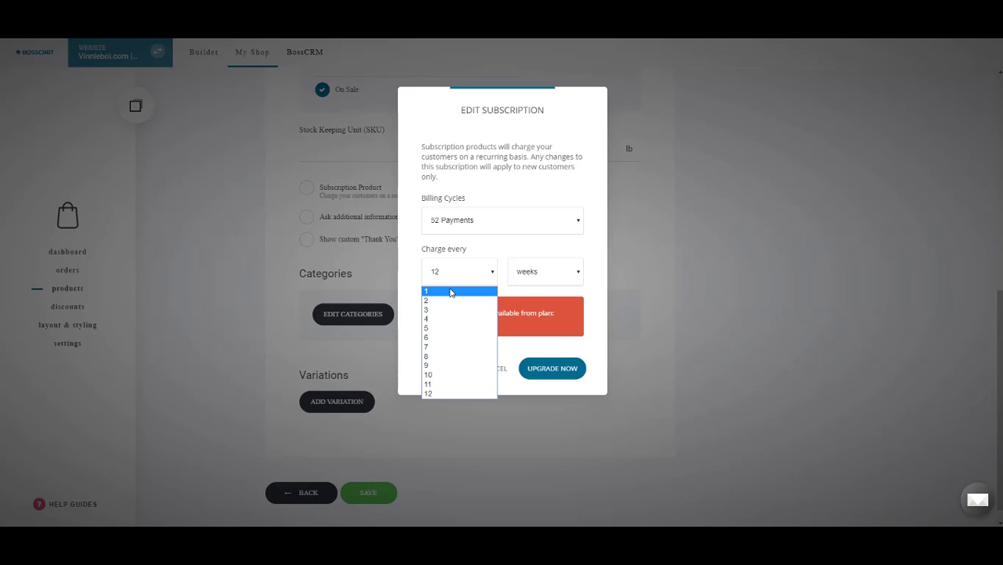
left_click(452, 290)
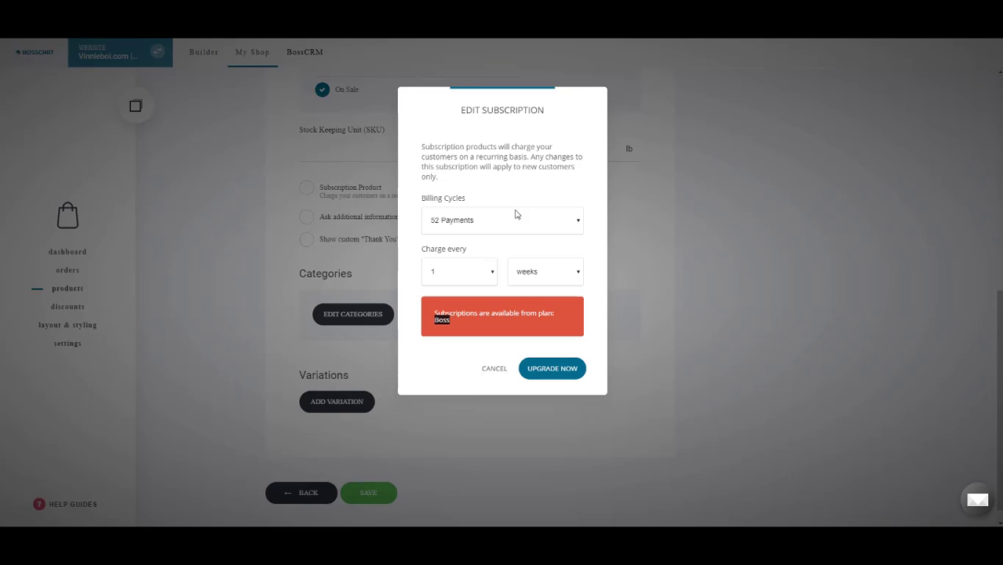
left_click(491, 370)
Enable asking for additional information on this product and label the additional field Date of birth
left_click(400, 218)
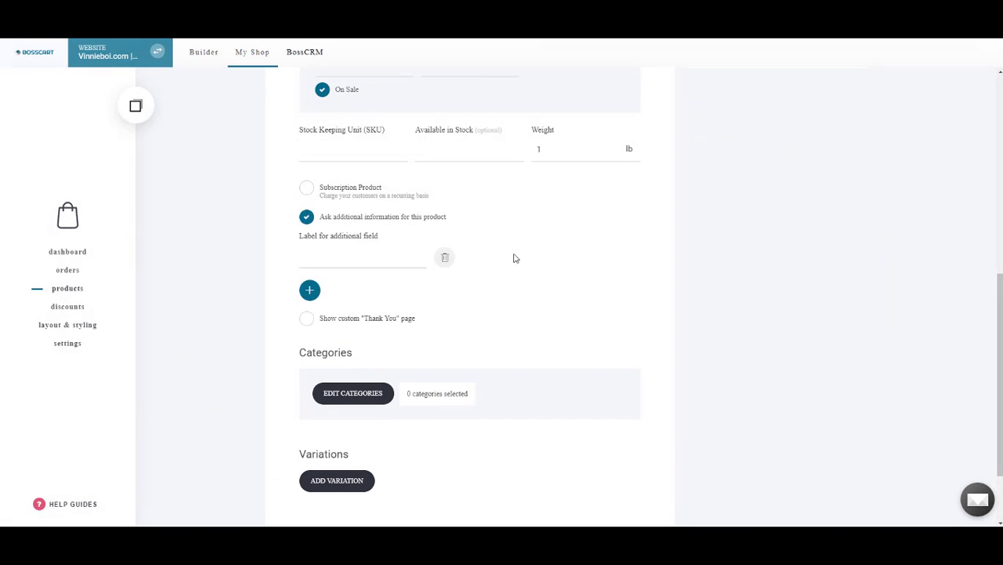
left_click(321, 258)
scroll(785, 181, "up", 6)
scroll(1000, 116, "down", 6)
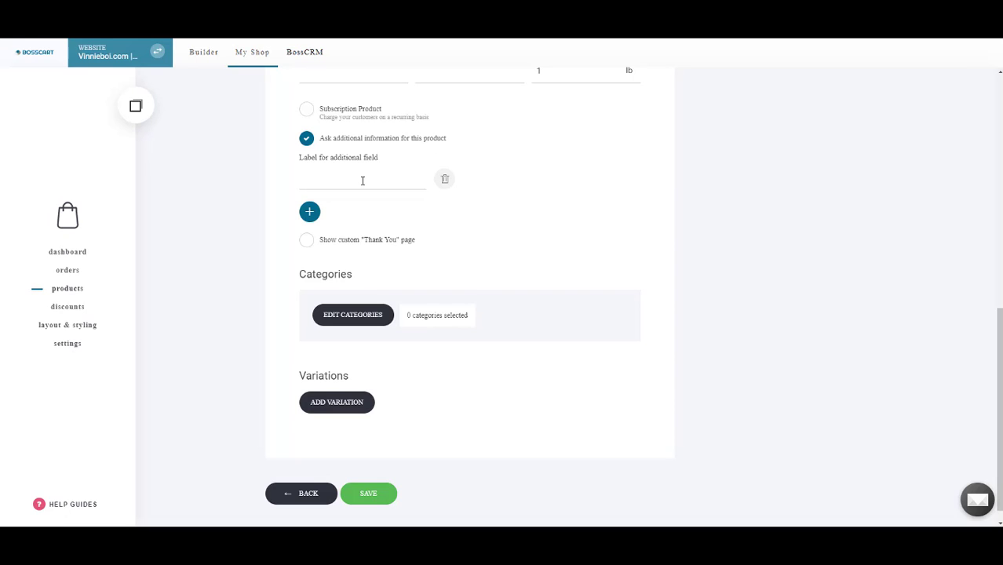
type("Dateoof birth")
Add extra blank additional-information fields and delete them again, keeping only the Date of birth field
left_click(311, 215)
left_click(310, 212)
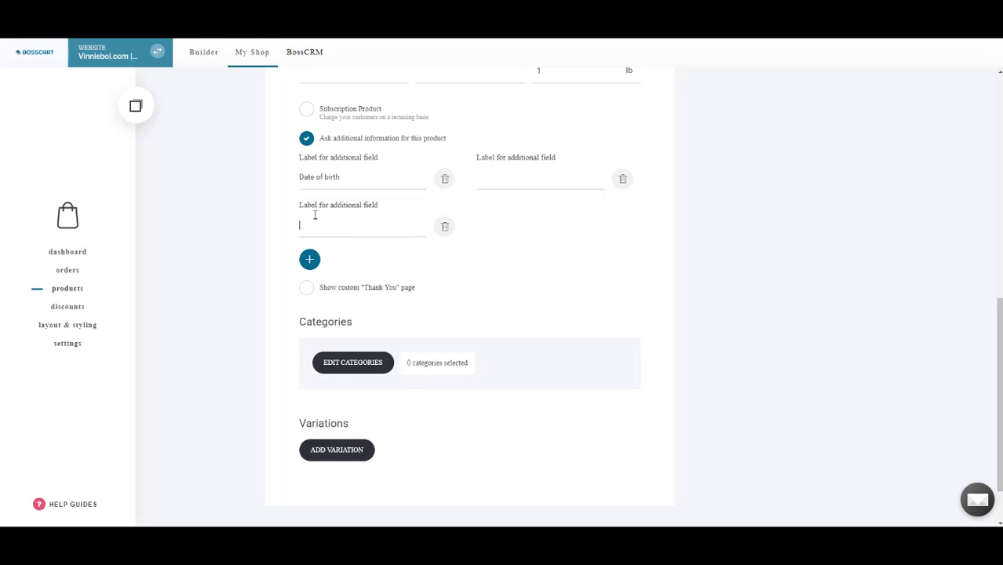
left_click(310, 259)
left_click(310, 259)
left_click(443, 227)
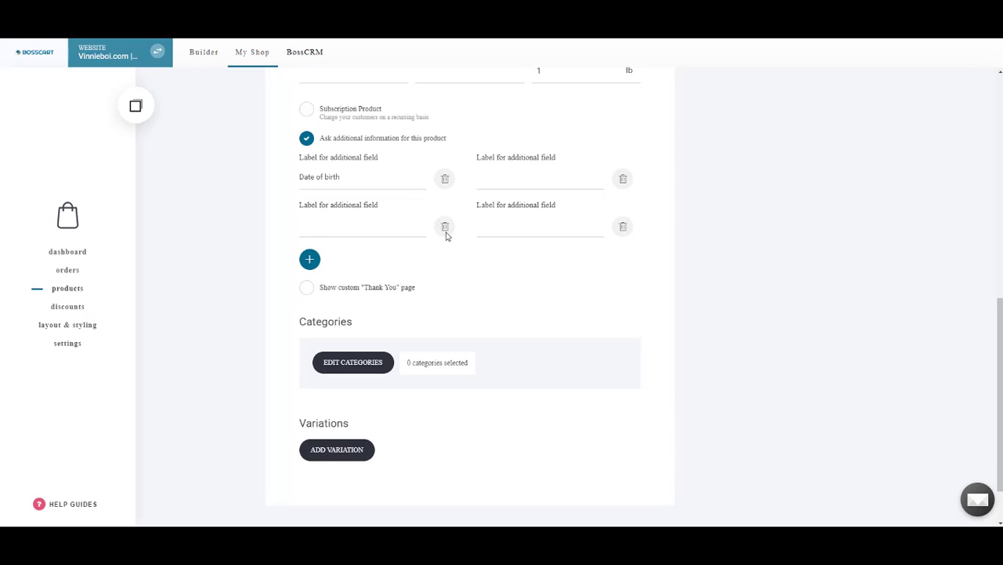
left_click(622, 227)
left_click(623, 179)
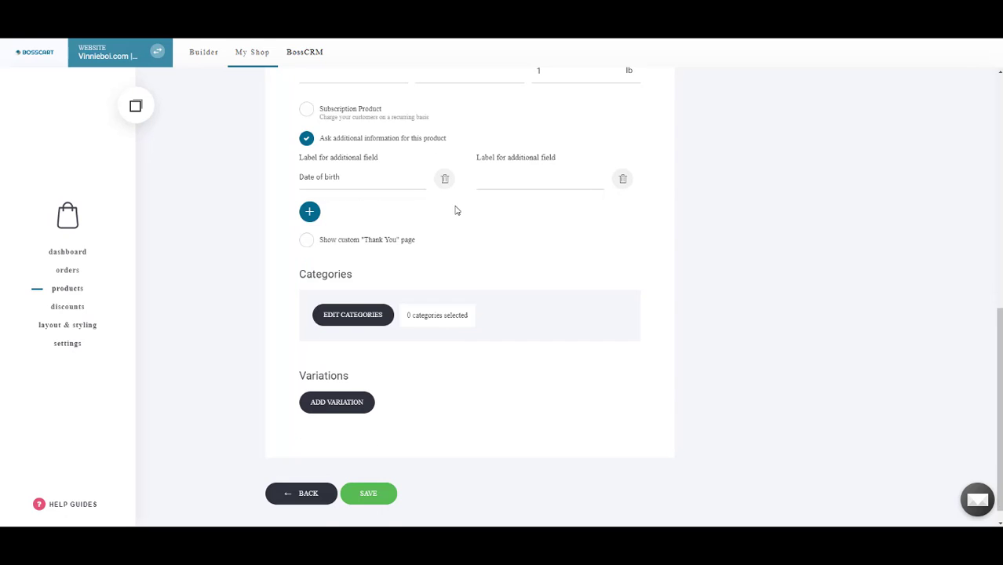
left_click(624, 182)
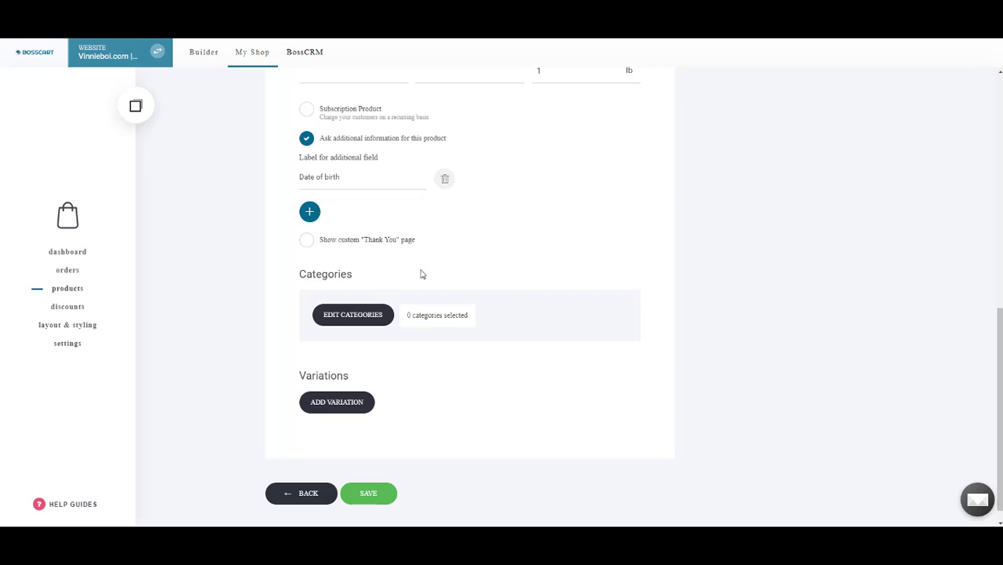
Try the custom "Thank You" page option, browse its Page, Store, Anchor Point, Popup and External Link redirects, and turn it off again
left_click(357, 244)
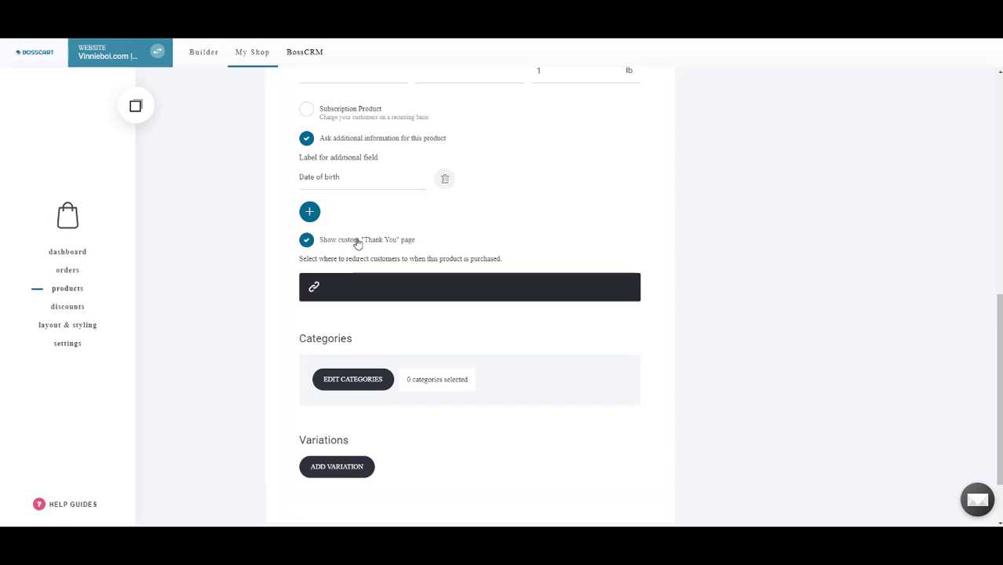
left_click(403, 288)
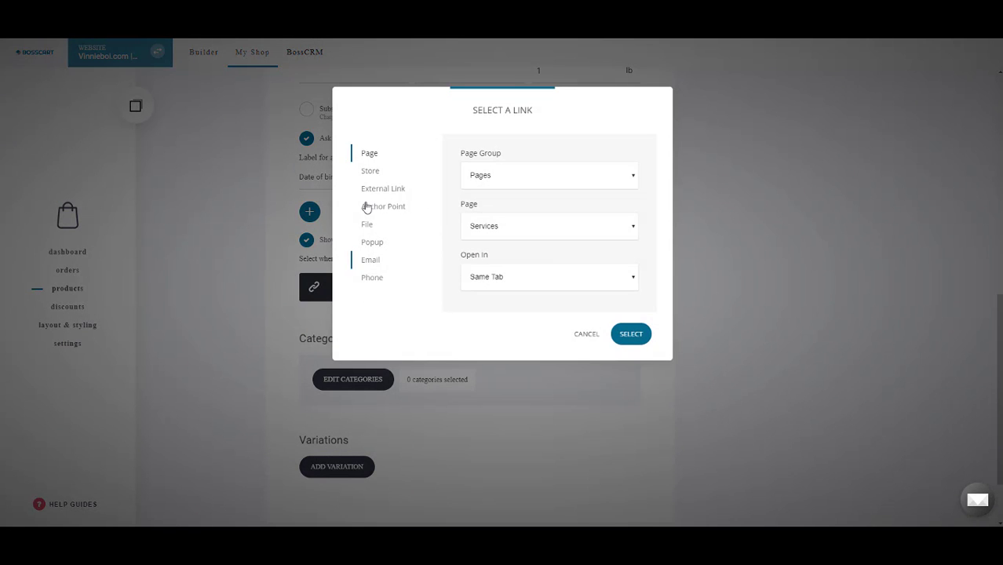
left_click(559, 176)
left_click(531, 180)
left_click(371, 170)
left_click(383, 206)
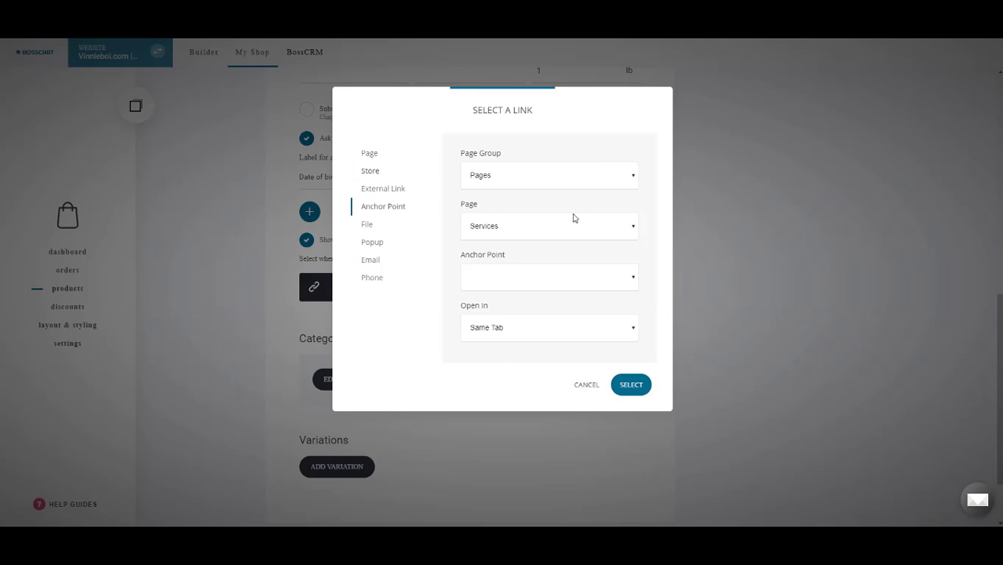
left_click(373, 245)
left_click(394, 191)
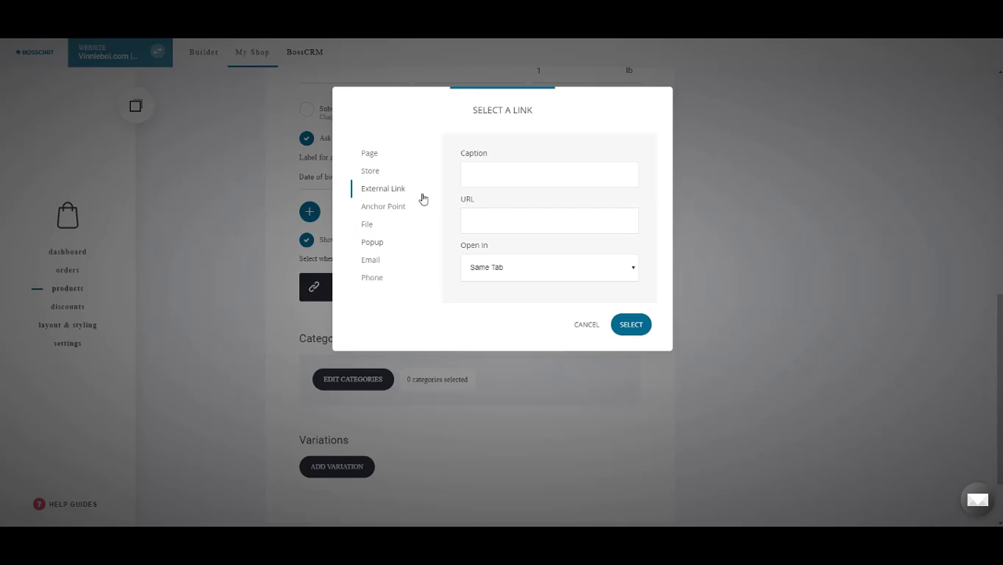
left_click(522, 229)
left_click(587, 324)
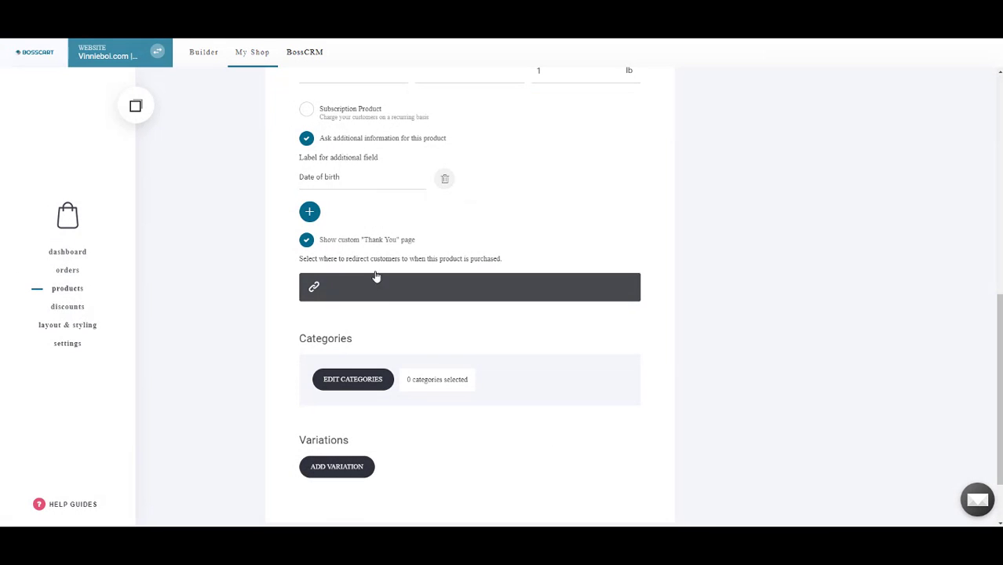
left_click(307, 242)
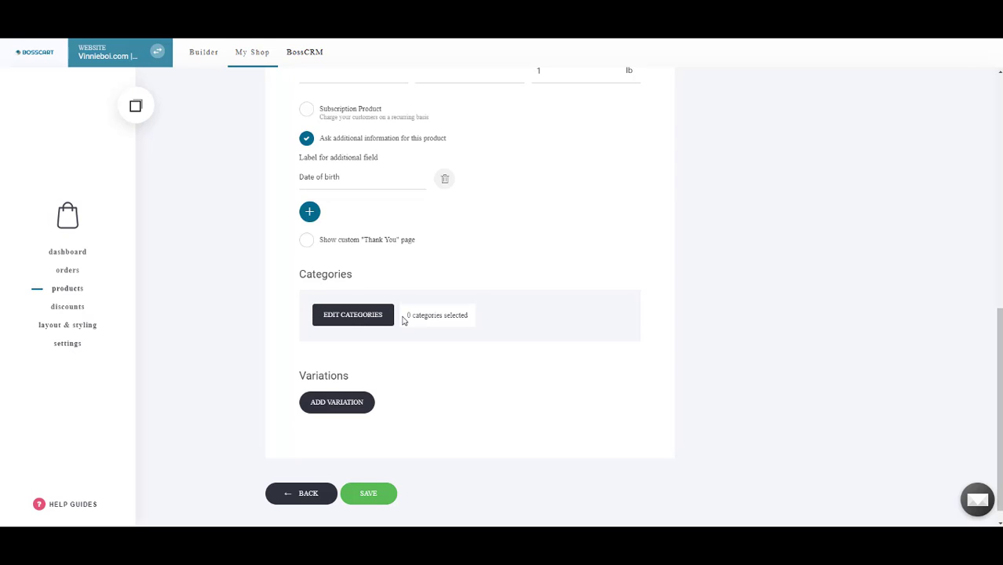
Assign the product to the HATS category
left_click(341, 319)
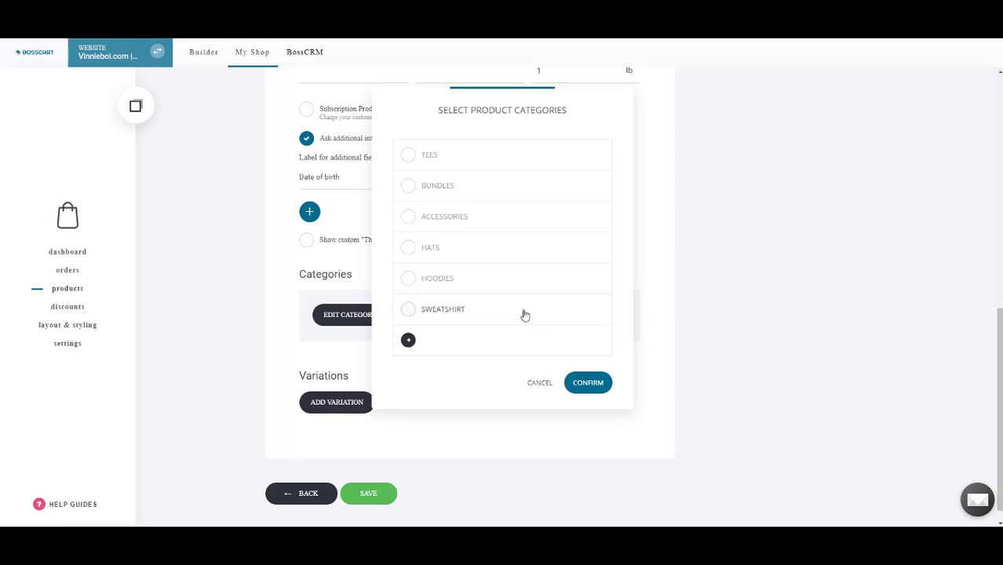
left_click(426, 251)
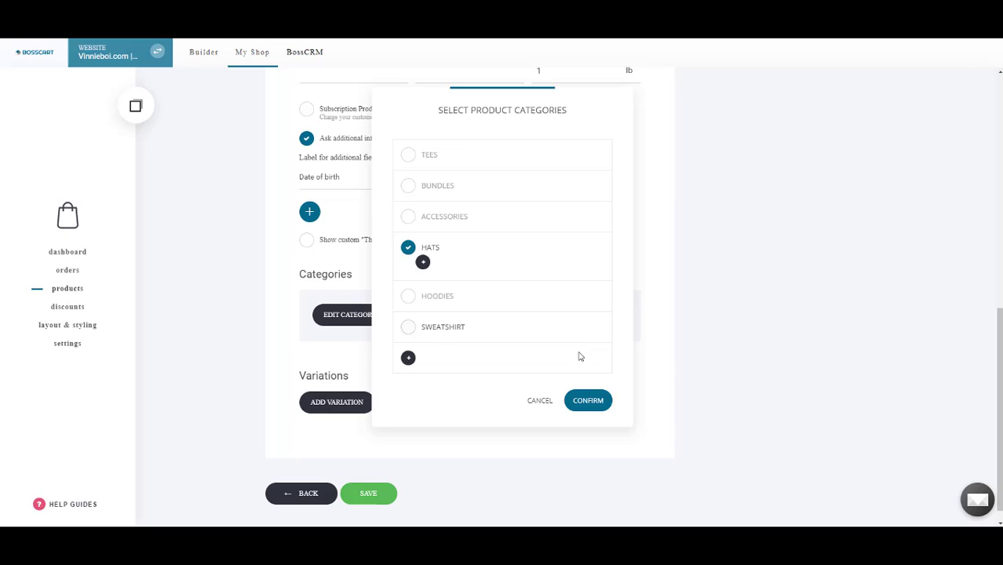
left_click(588, 401)
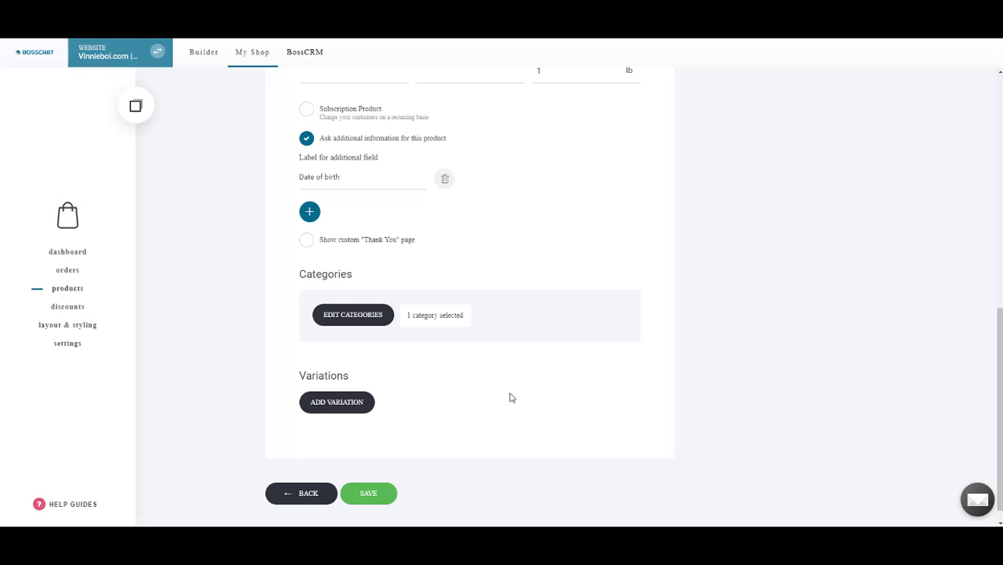
Start adding a product variation to show the Color and Size suggestions, and dismiss it without choosing one
scroll(461, 310, "down", 1)
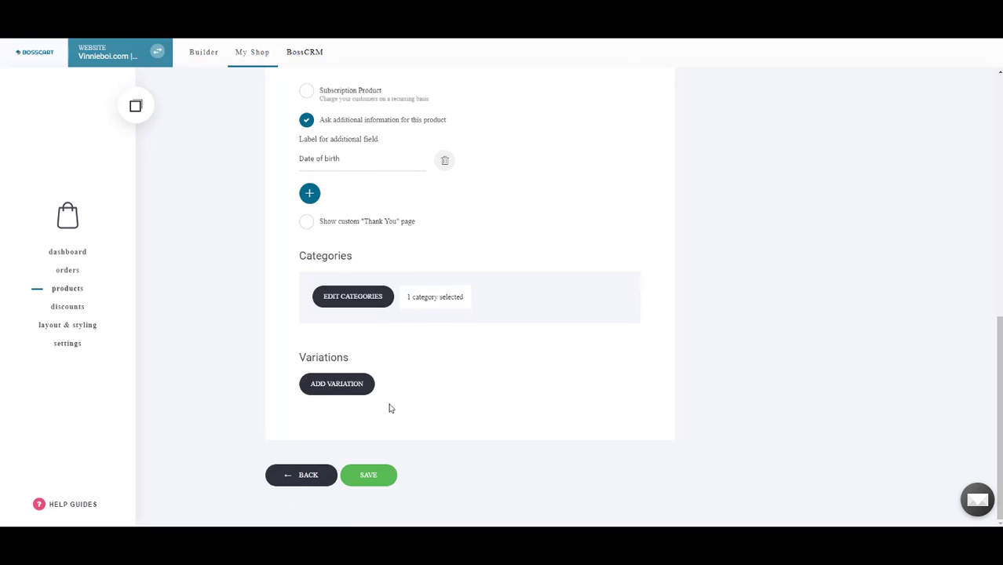
left_click(341, 387)
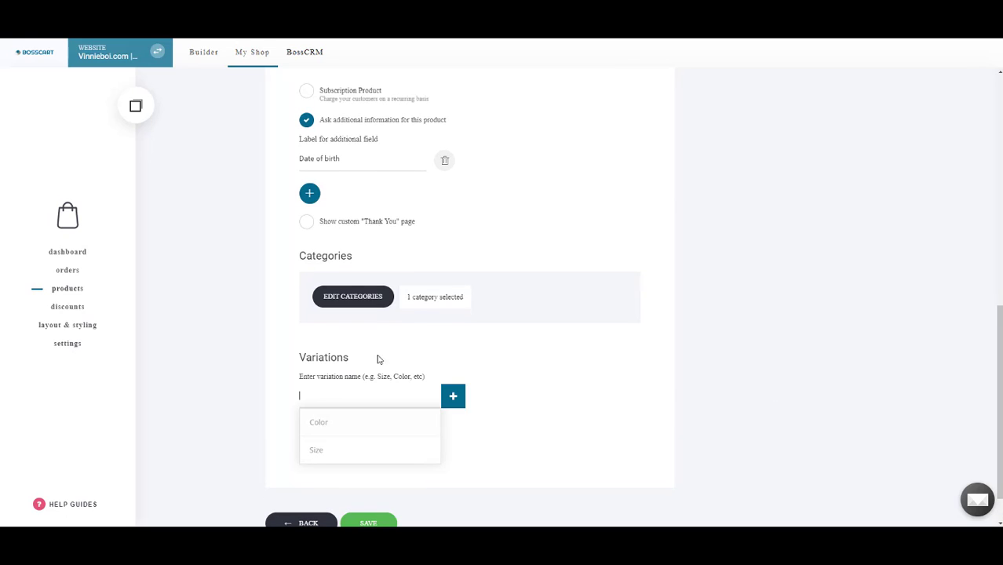
left_click(577, 375)
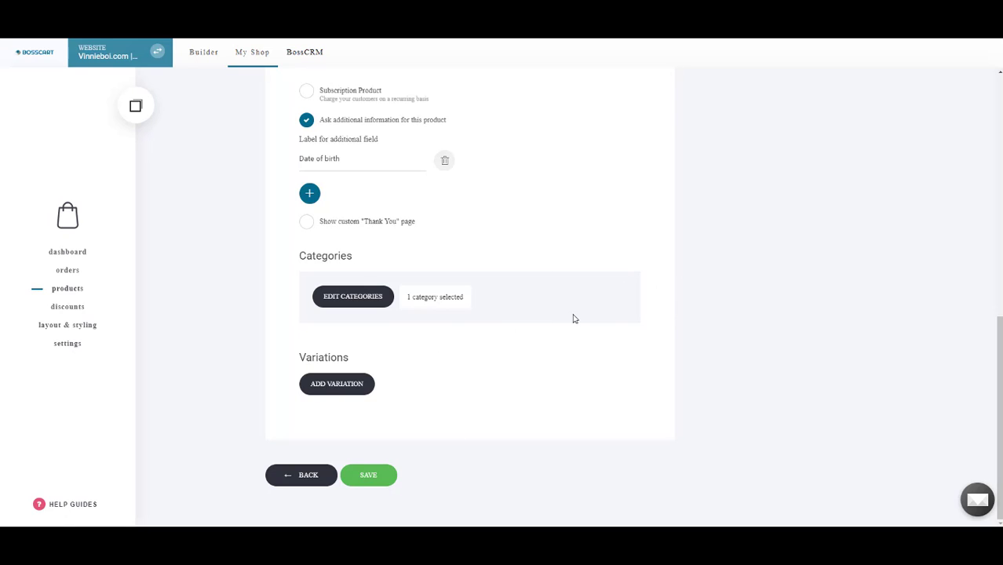
Add the grey, black, green and maroon hat images from the Store folder to the product and make the black one the main image
scroll(634, 330, "up", 15)
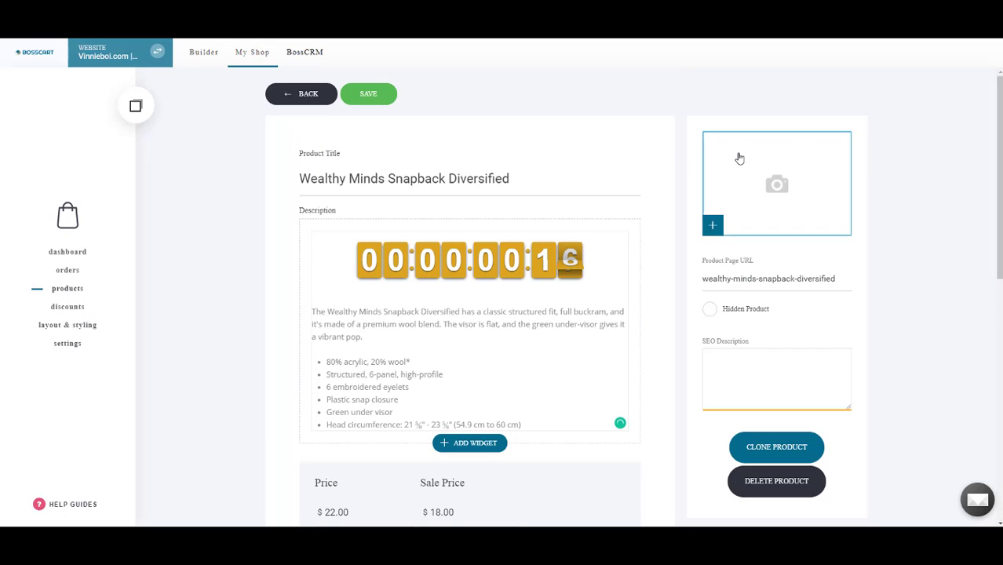
left_click(777, 177)
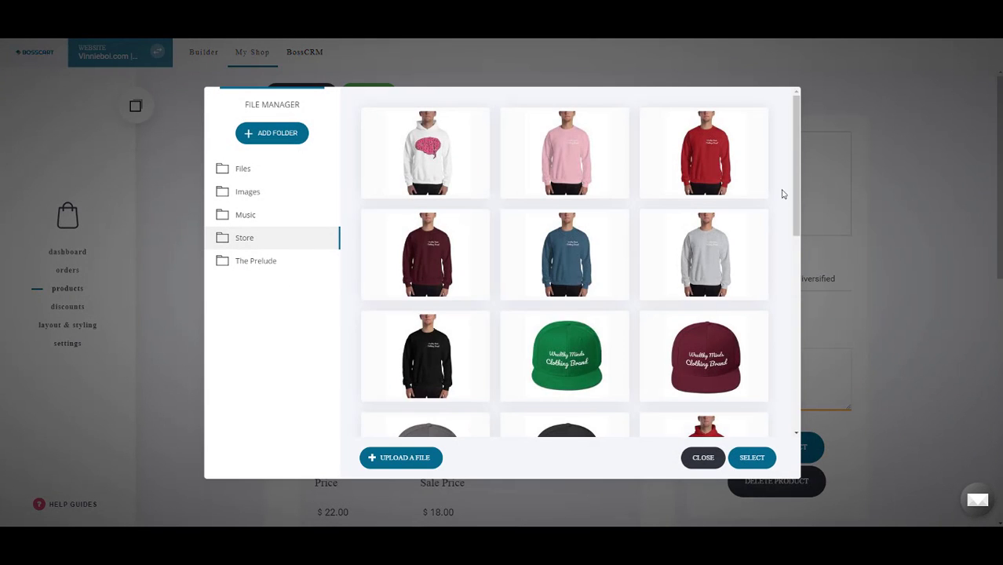
scroll(802, 236, "down", 3)
scroll(804, 231, "up", 1)
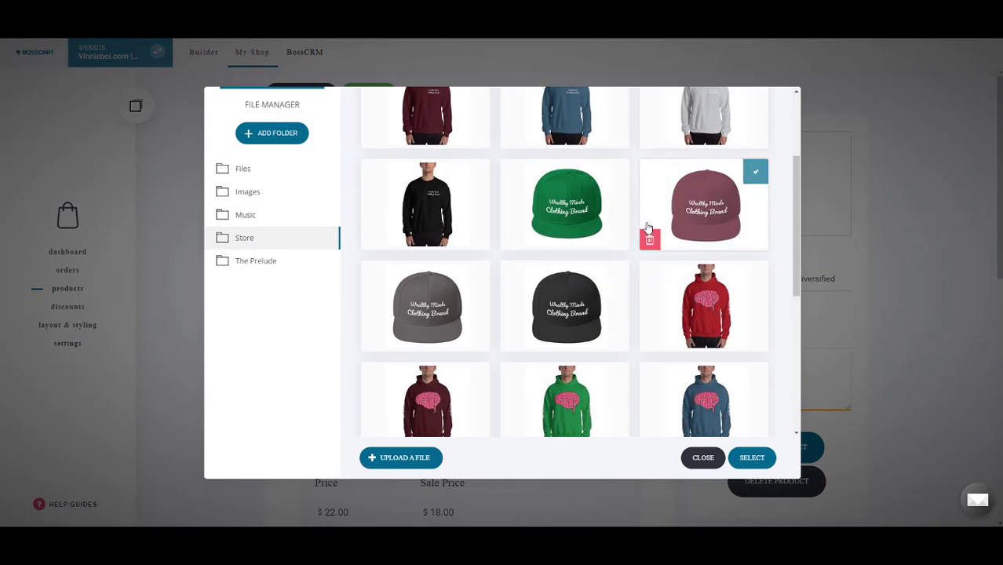
left_click(428, 313)
left_click(577, 306)
left_click(577, 239)
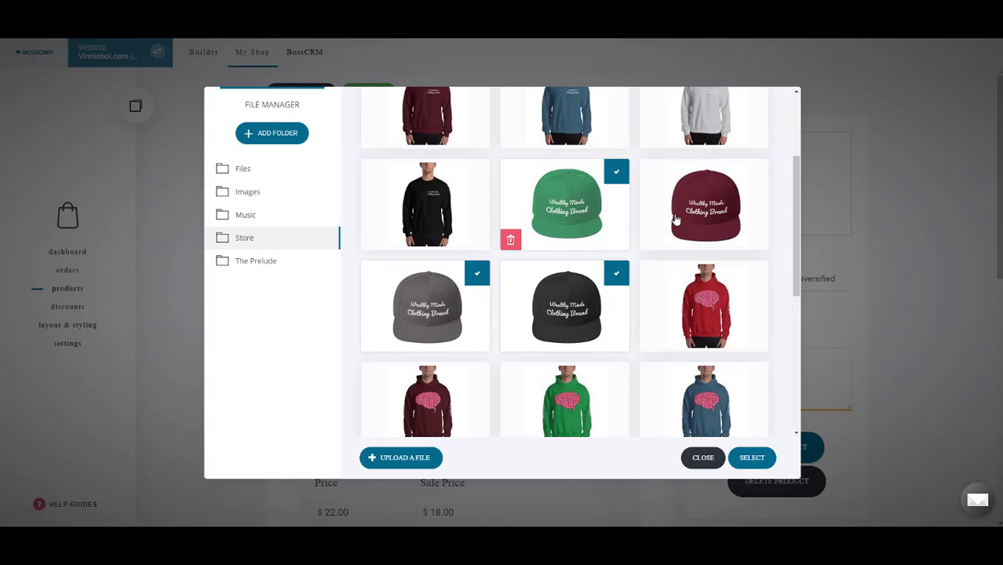
left_click(703, 215)
left_click_drag(796, 214, 794, 130)
scroll(777, 235, "down", 5)
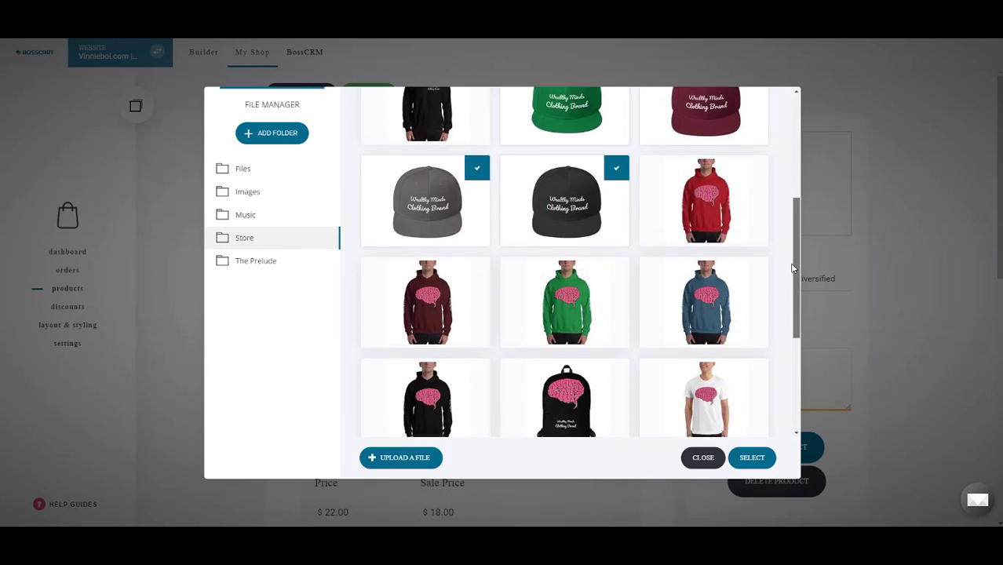
scroll(772, 186, "up", 6)
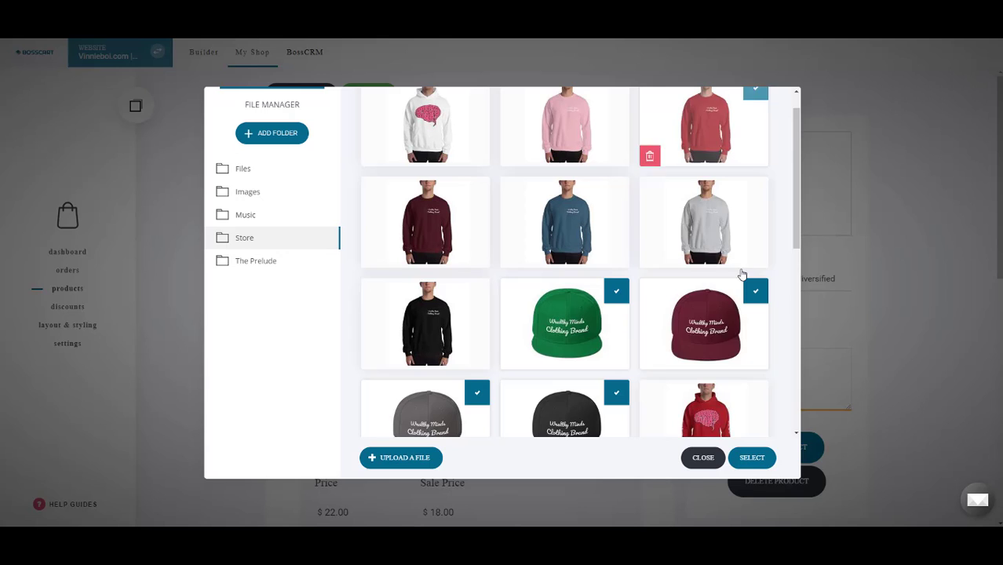
left_click(752, 458)
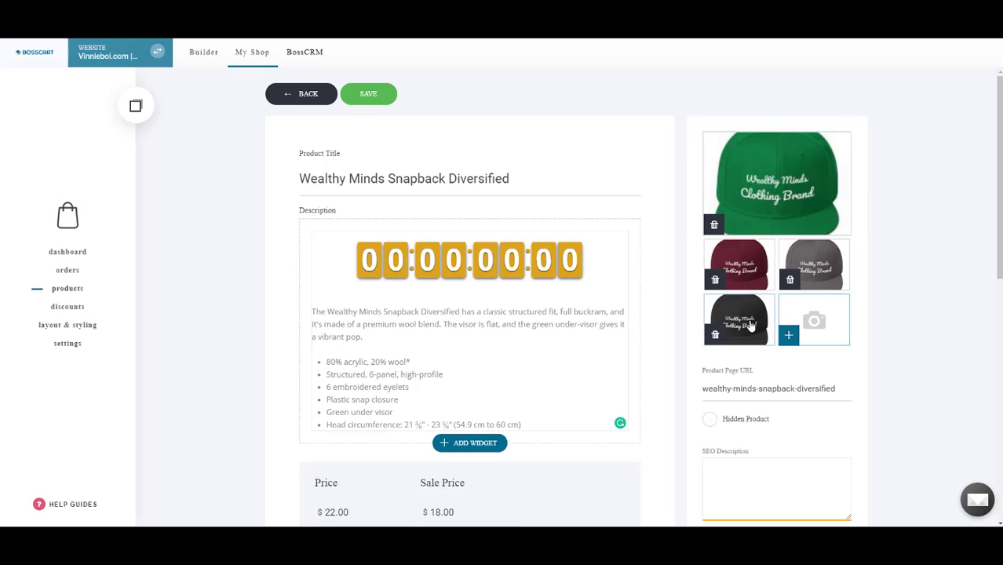
left_click_drag(738, 318, 773, 184)
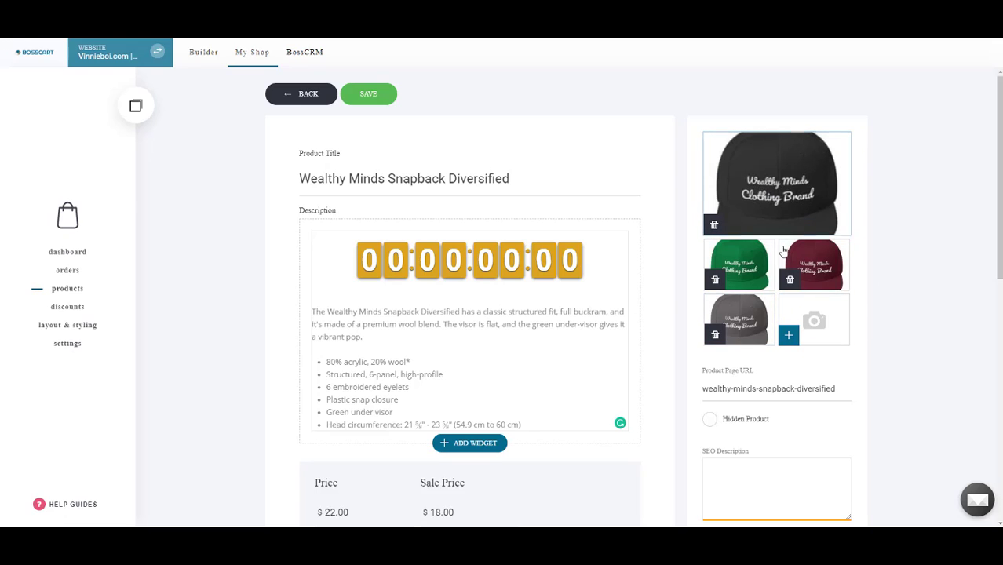
Examine the Product Page URL, Hidden Product option, SEO Description field, and the clone and delete options for the product
left_click_drag(1000, 204, 994, 293)
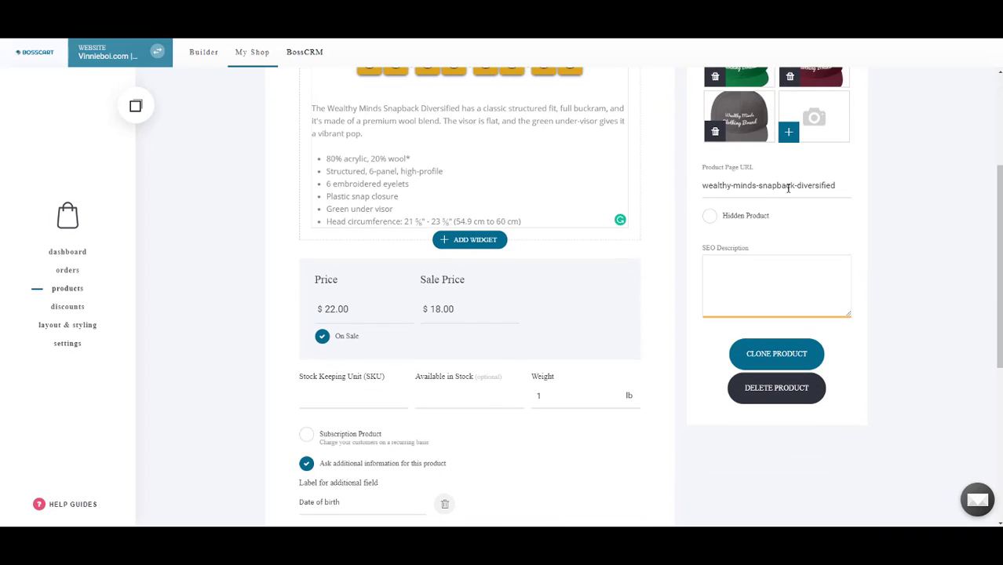
left_click(751, 227)
left_click(751, 226)
mouse_move(1001, 227)
left_mouse_down()
mouse_move(1001, 138)
mouse_move(1000, 217)
left_mouse_up()
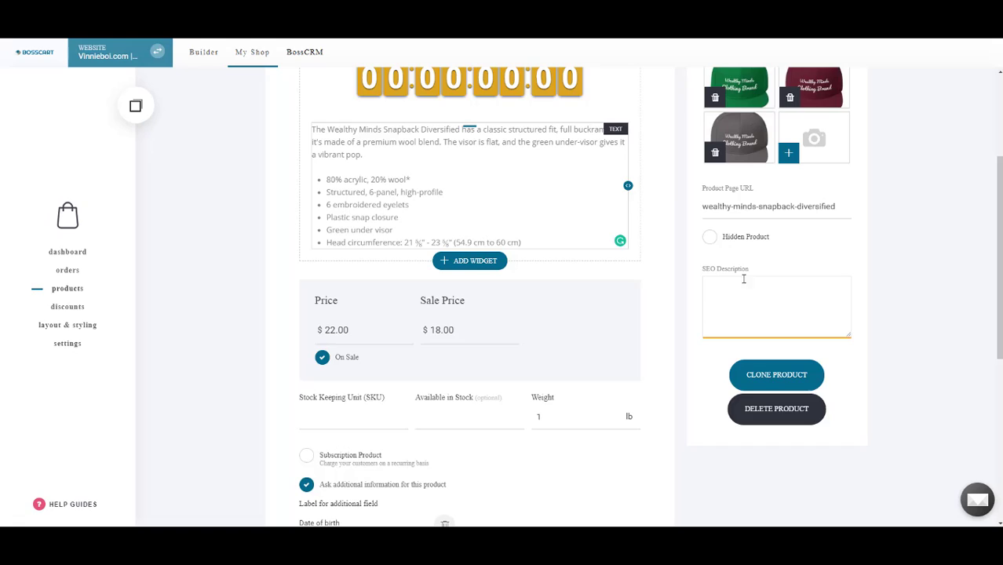
left_click(763, 293)
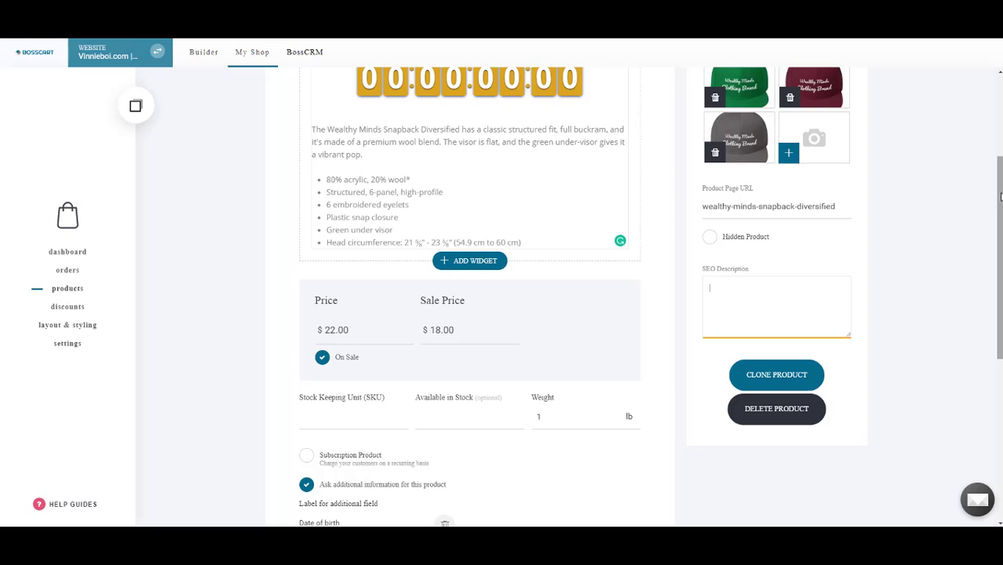
left_click_drag(1000, 196, 1000, 251)
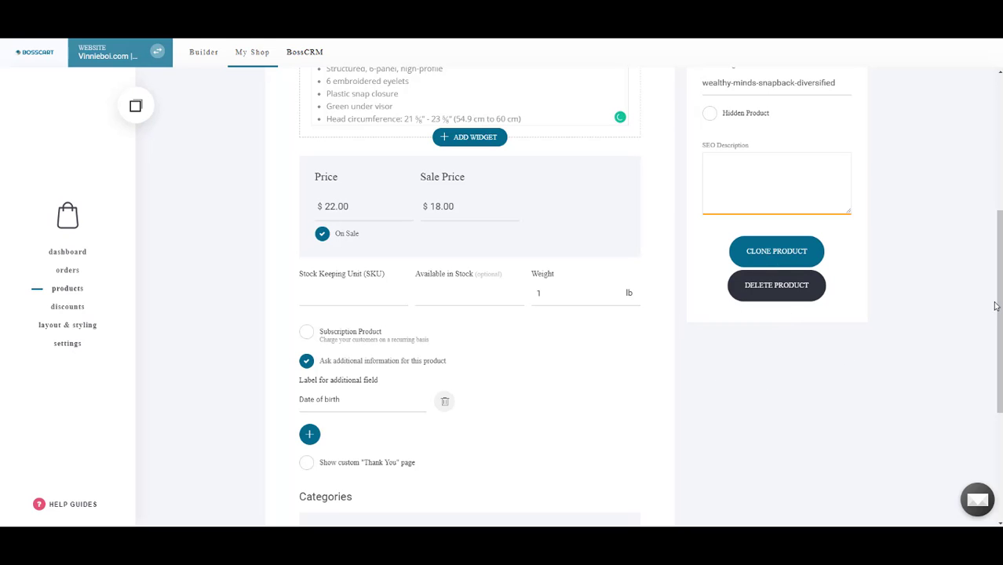
scroll(999, 366, "down", 1)
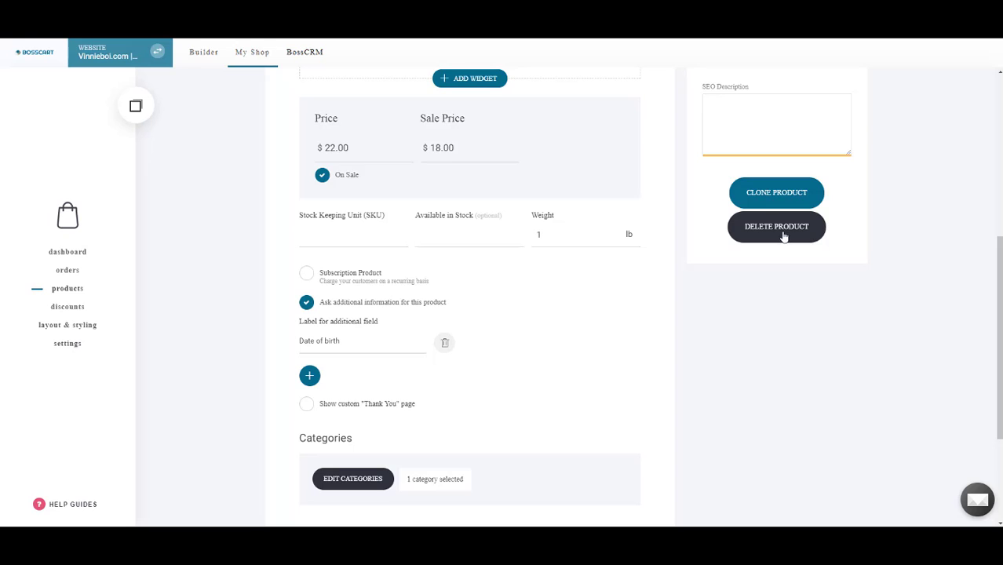
Save the Wealthy Minds Snapback Diversified product
scroll(703, 372, "up", 7)
mouse_move(999, 147)
left_mouse_down()
mouse_move(999, 173)
mouse_move(999, 157)
left_mouse_up()
left_click(361, 76)
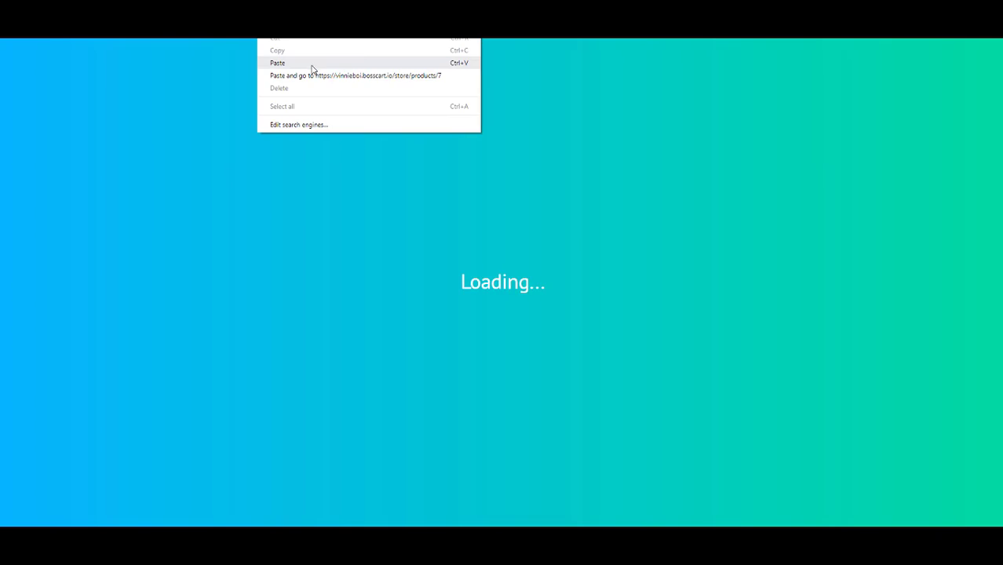
Go to the copied store address and examine the Wealthy Minds Snapback Diversified listing among the shop's products
left_click(311, 75)
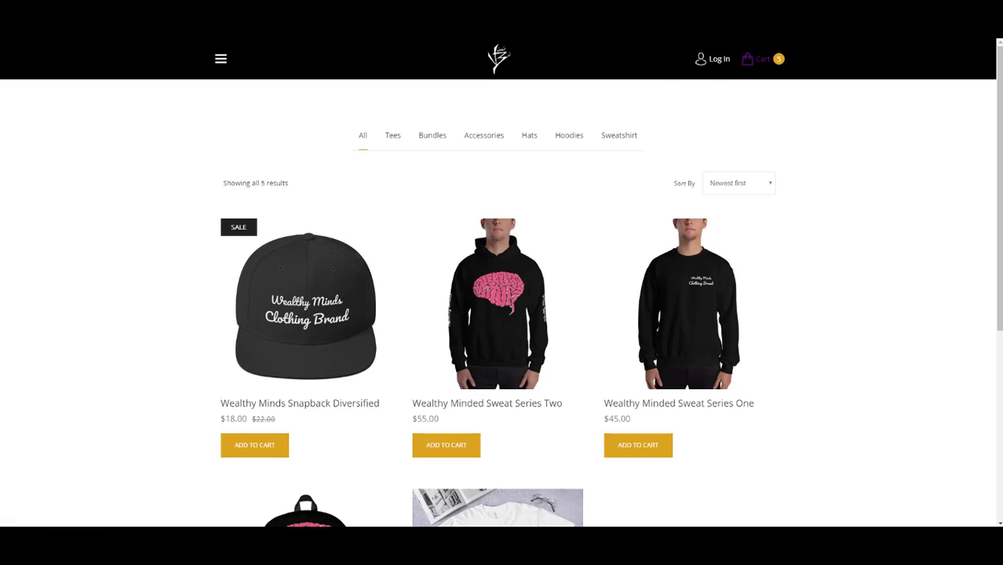
mouse_move(285, 333)
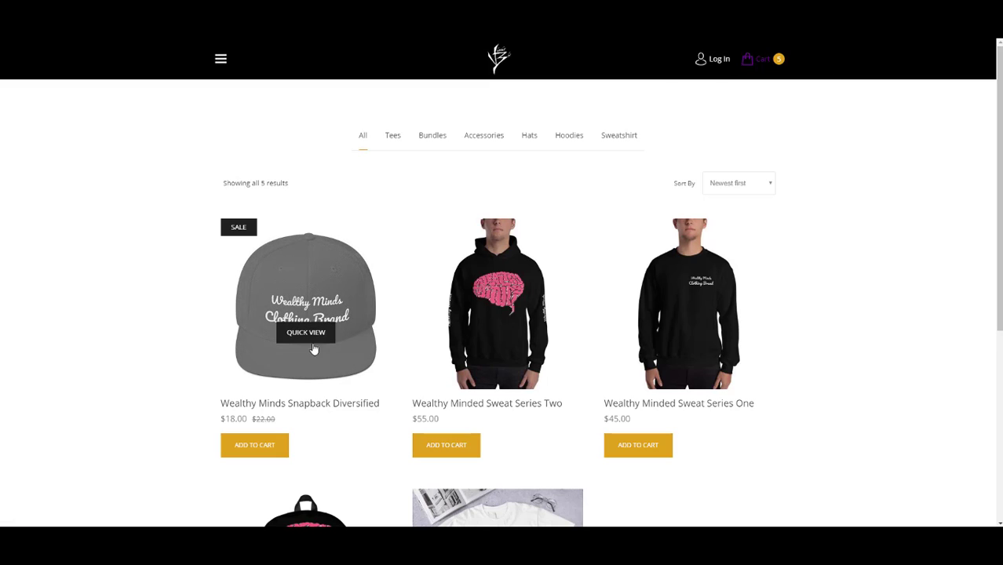
scroll(734, 279, "down", 2)
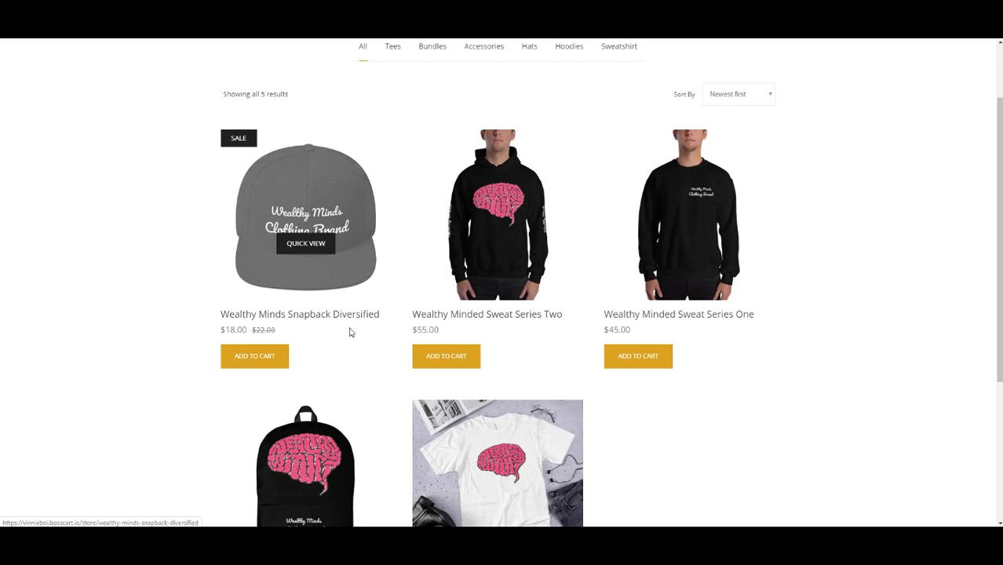
View the Wealthy Minds Snapback Diversified product page in the live store and look through its grey, maroon, green and black hat images
left_click(376, 187)
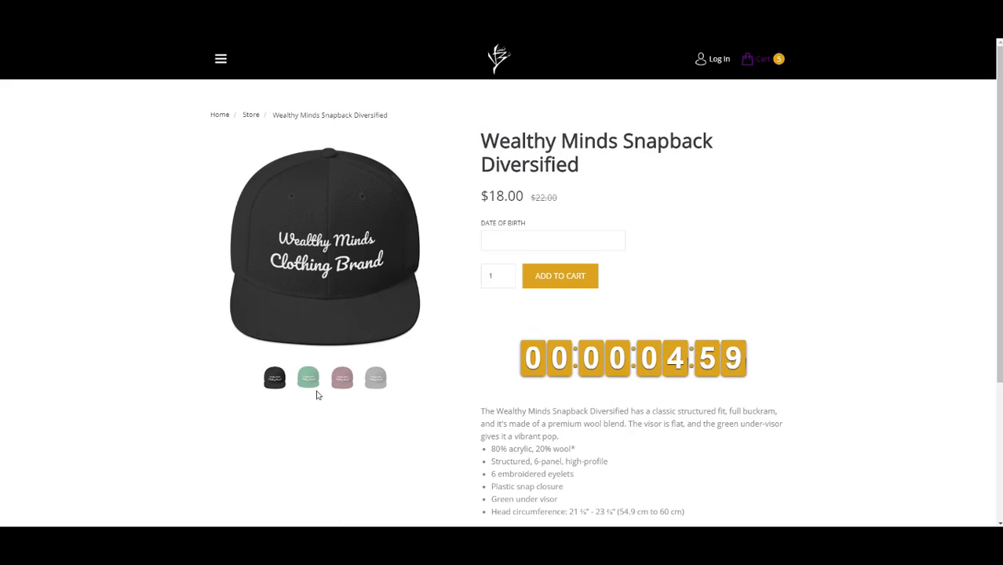
left_click(375, 381)
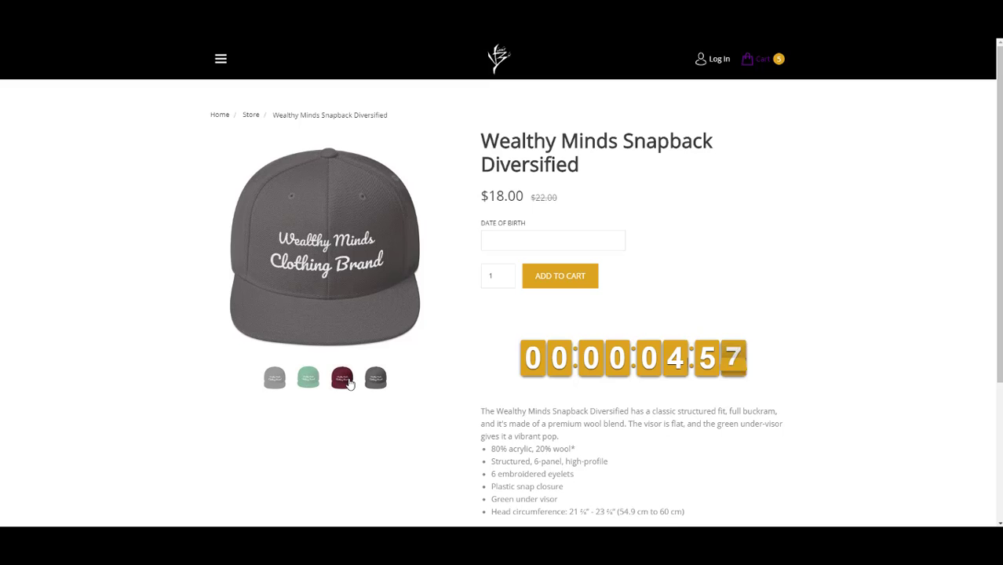
left_click(342, 379)
left_click(310, 380)
left_click(274, 379)
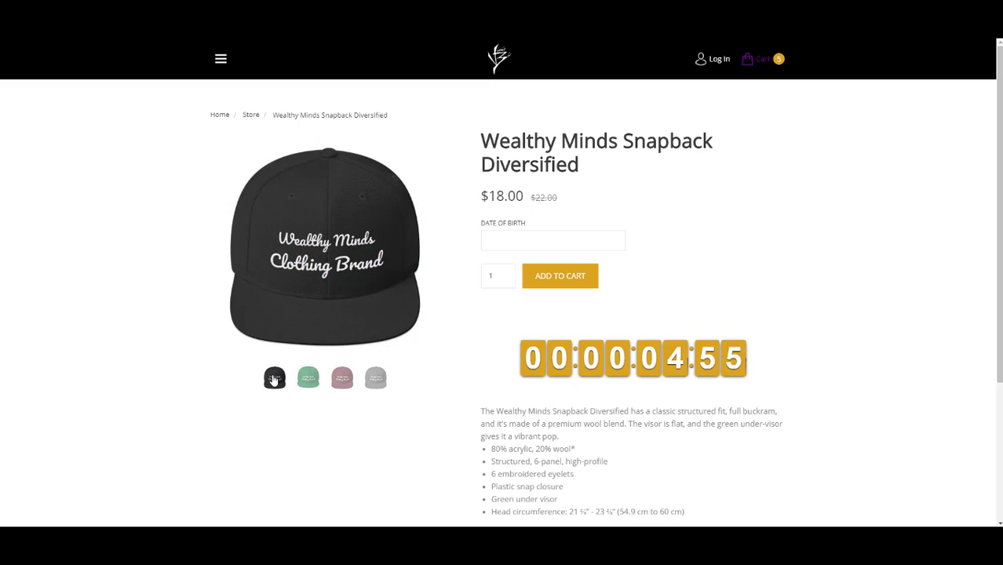
left_click(309, 380)
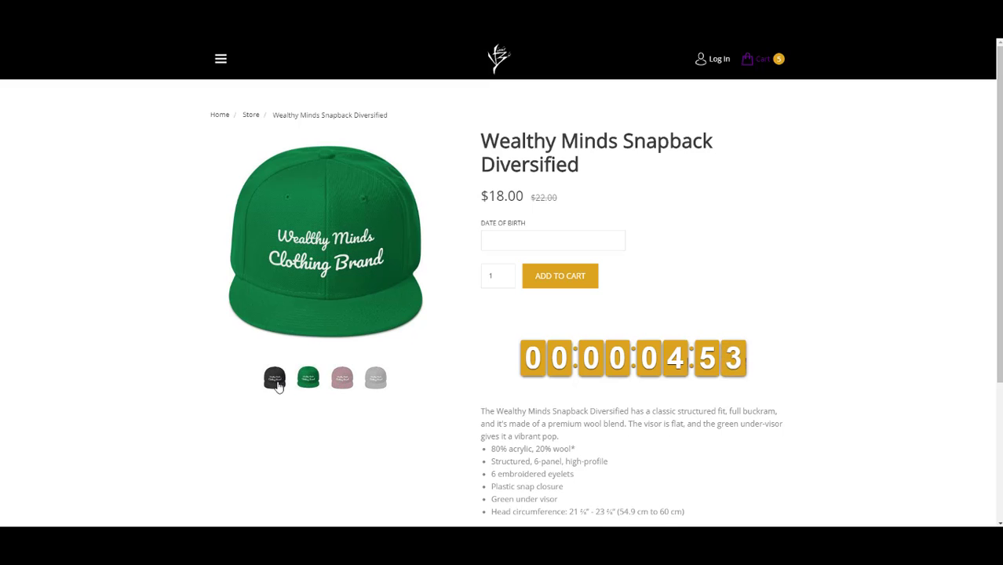
left_click(274, 379)
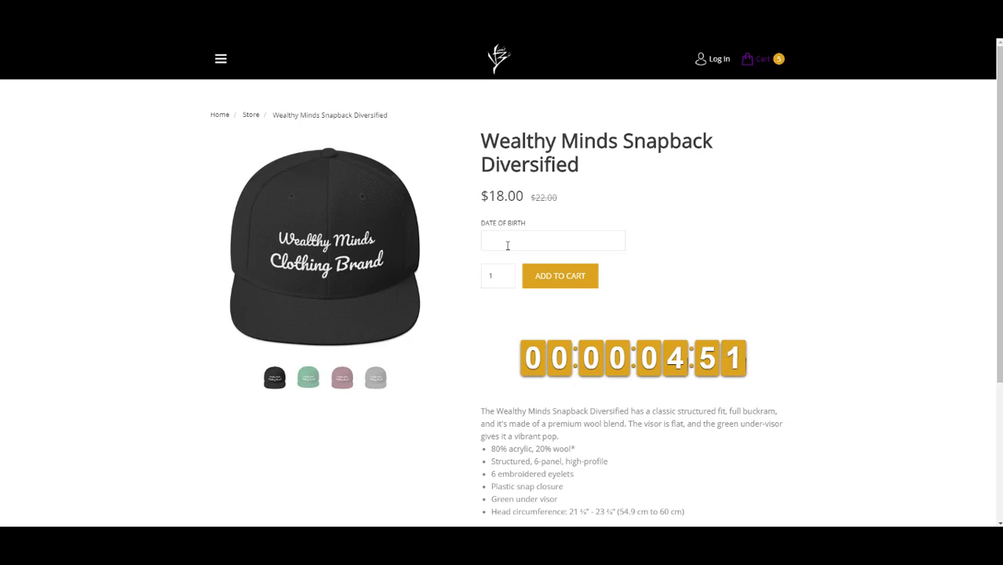
Examine the Date of Birth field, countdown timer and description on the live snapback page
left_click(511, 239)
left_click_drag(999, 212, 1000, 347)
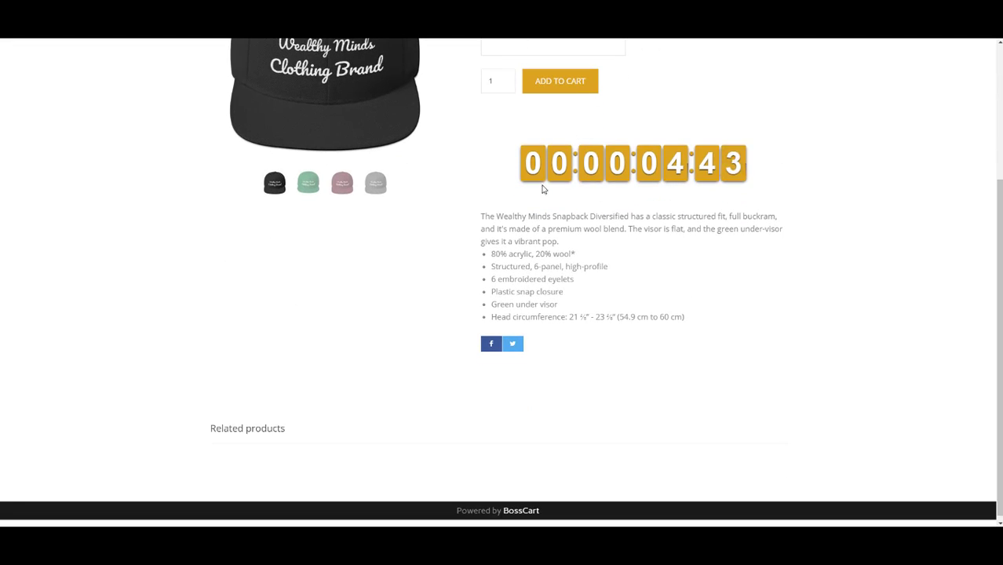
left_click_drag(998, 252, 993, 200)
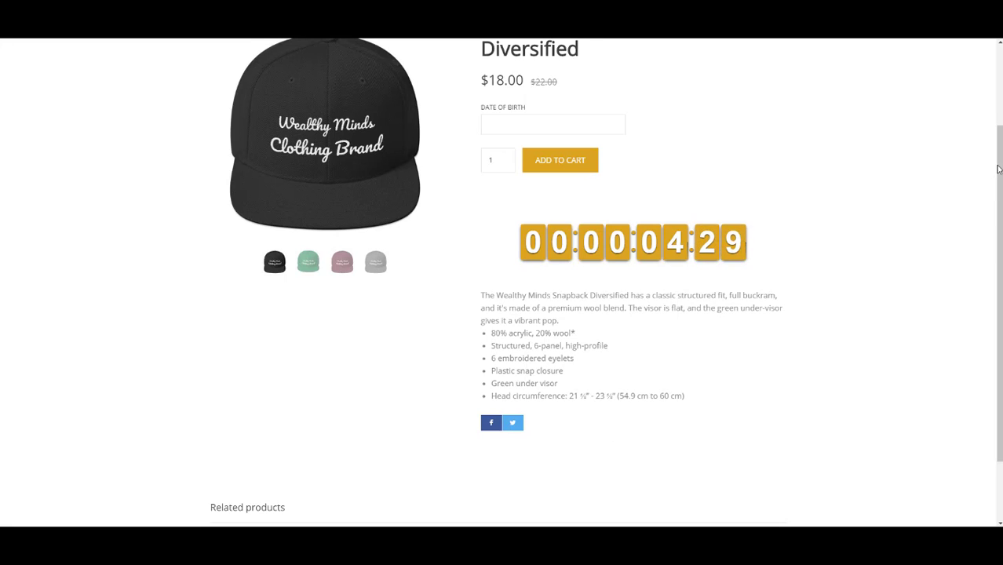
scroll(998, 170, "up", 1)
scroll(993, 194, "down", 1)
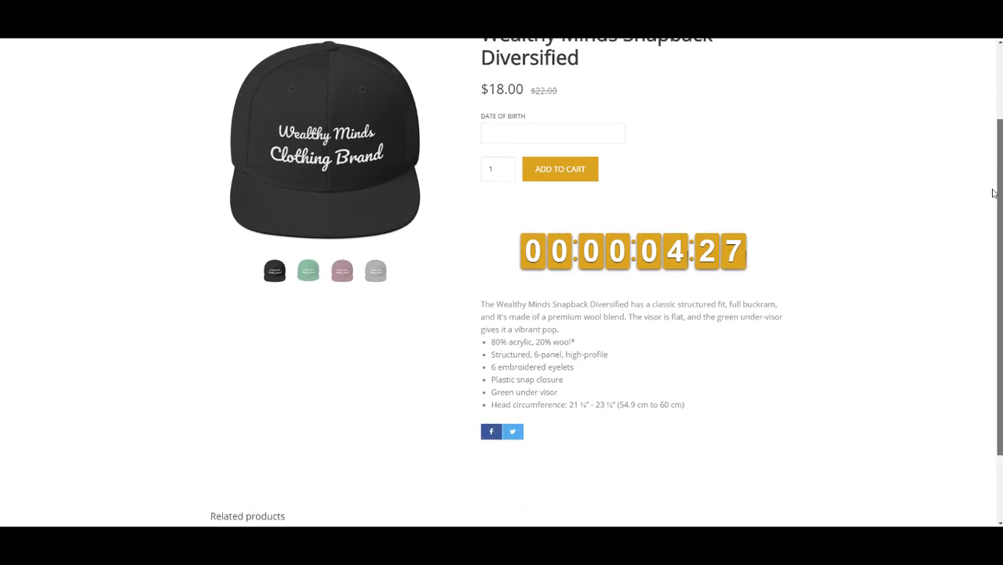
scroll(995, 180, "down", 1)
scroll(785, 251, "up", 2)
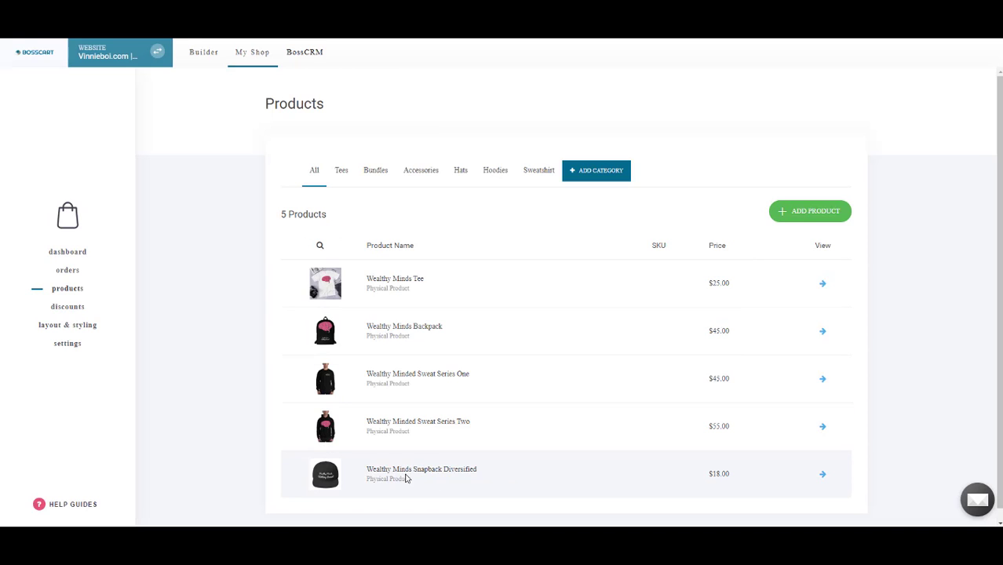
Reopen the Wealthy Minds Snapback Diversified product for editing in the shop admin and add a Color variation
left_click(460, 475)
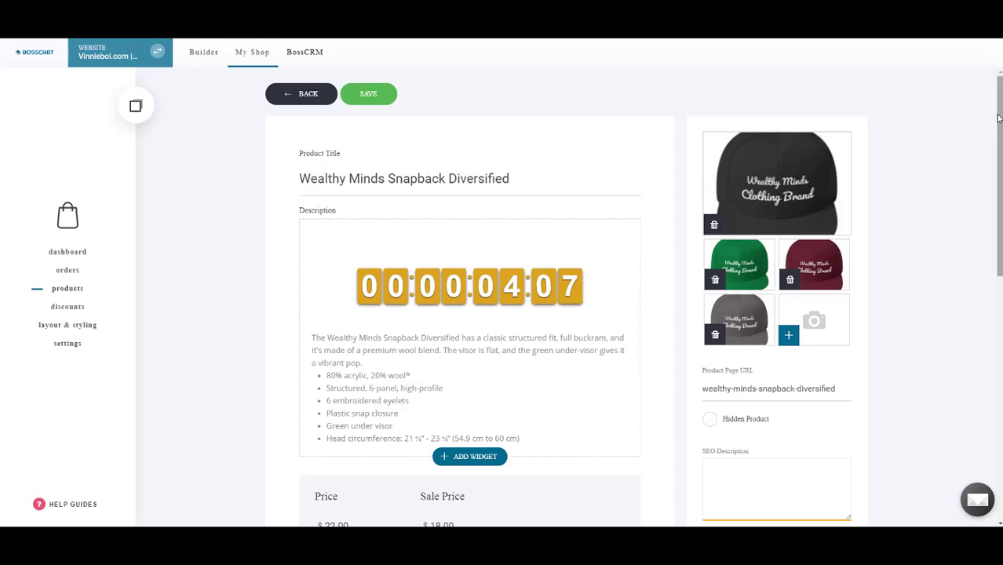
left_click_drag(1000, 119, 992, 380)
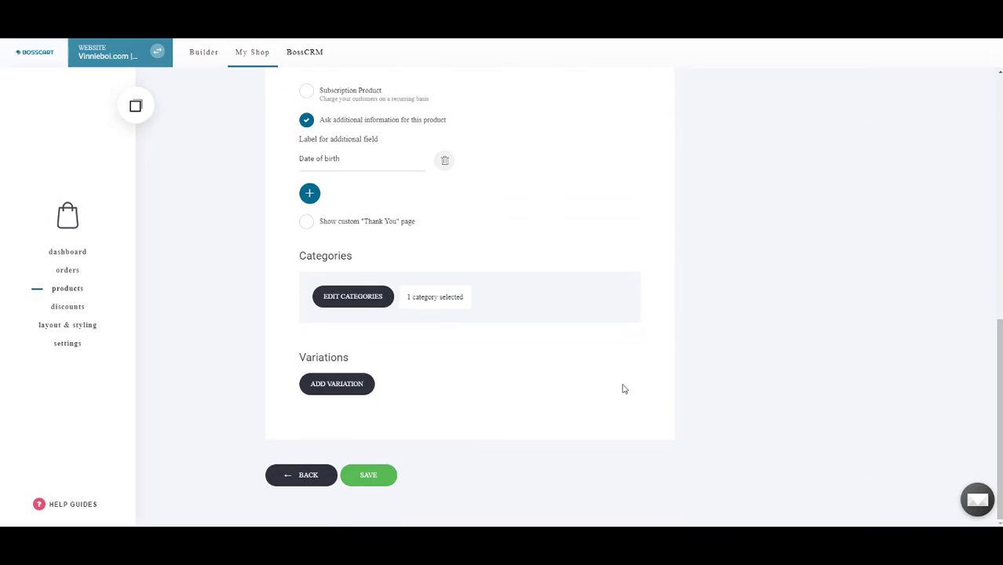
left_click(337, 384)
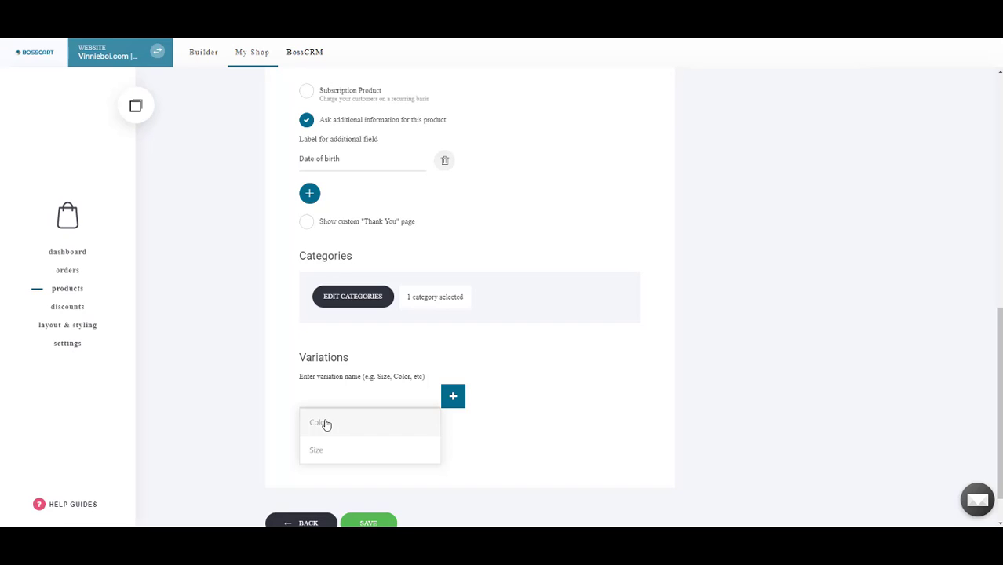
left_click(320, 423)
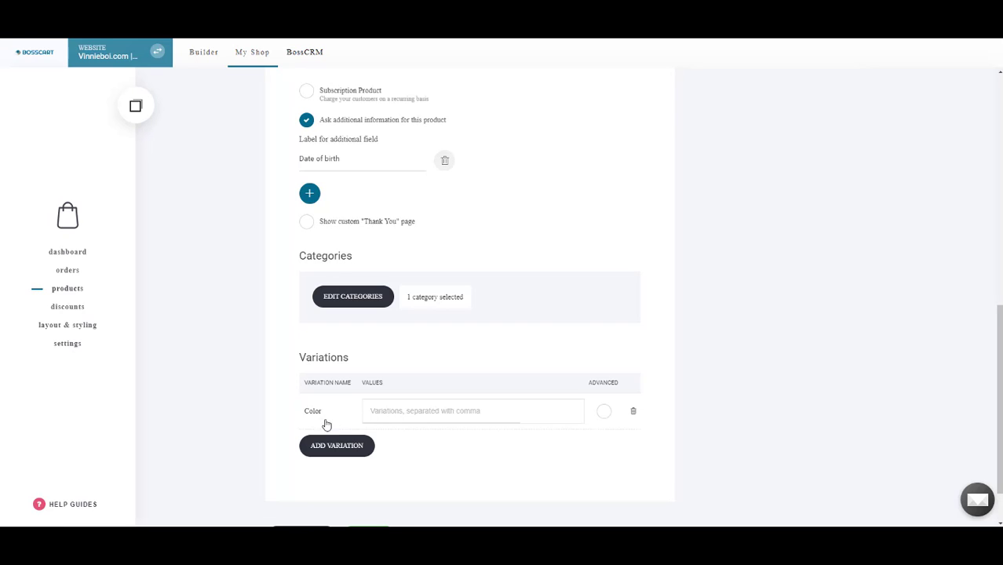
Give the Color variation the values Black, Burgundy Maroon, Grey and Irish Green, and save the product
left_click(483, 417)
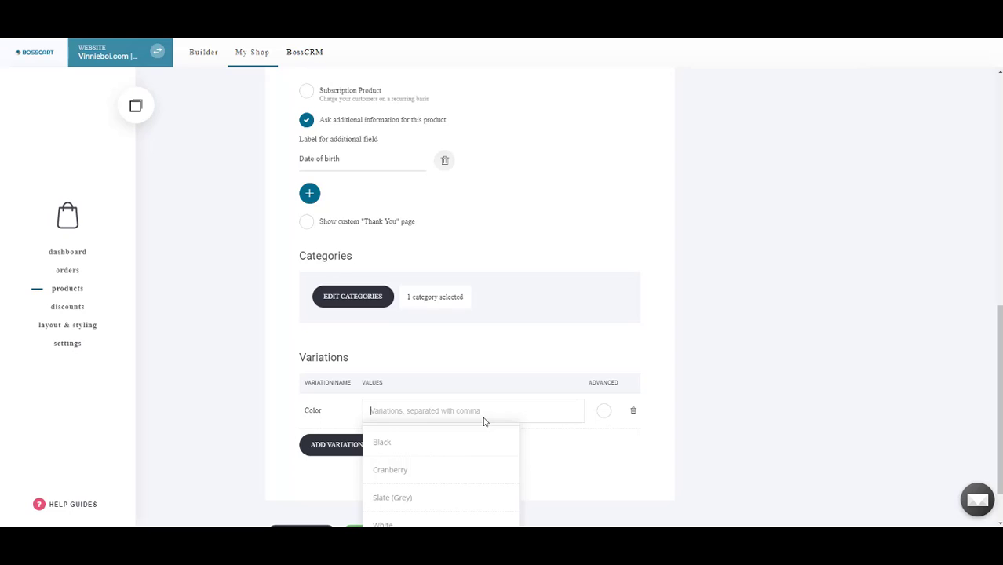
type("Black")
key("Return")
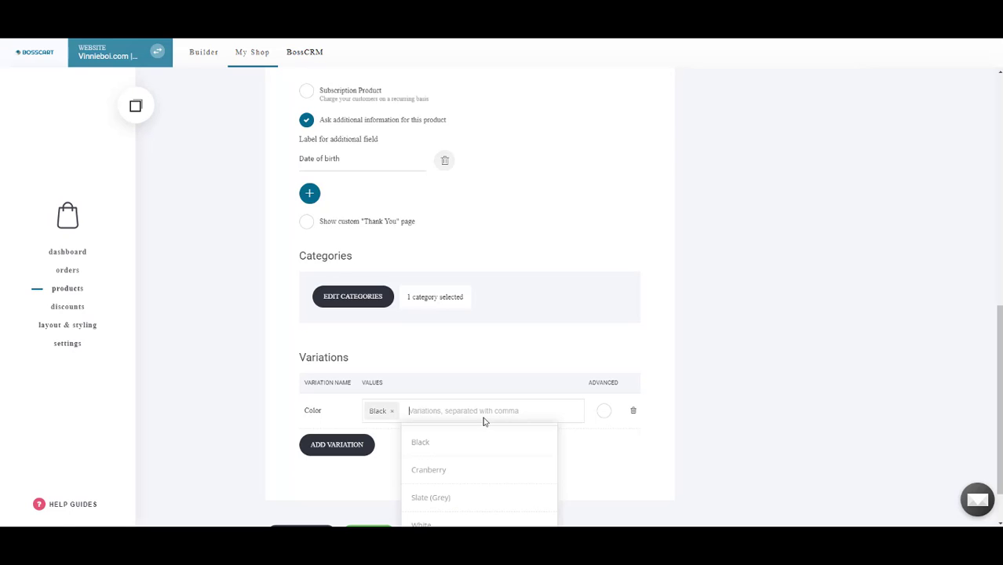
type("B")
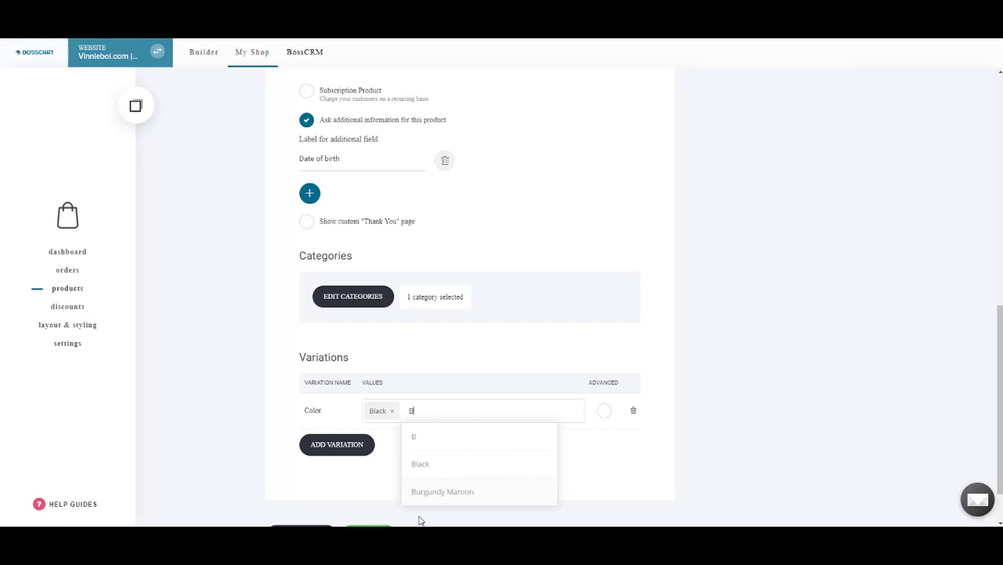
left_click(467, 493)
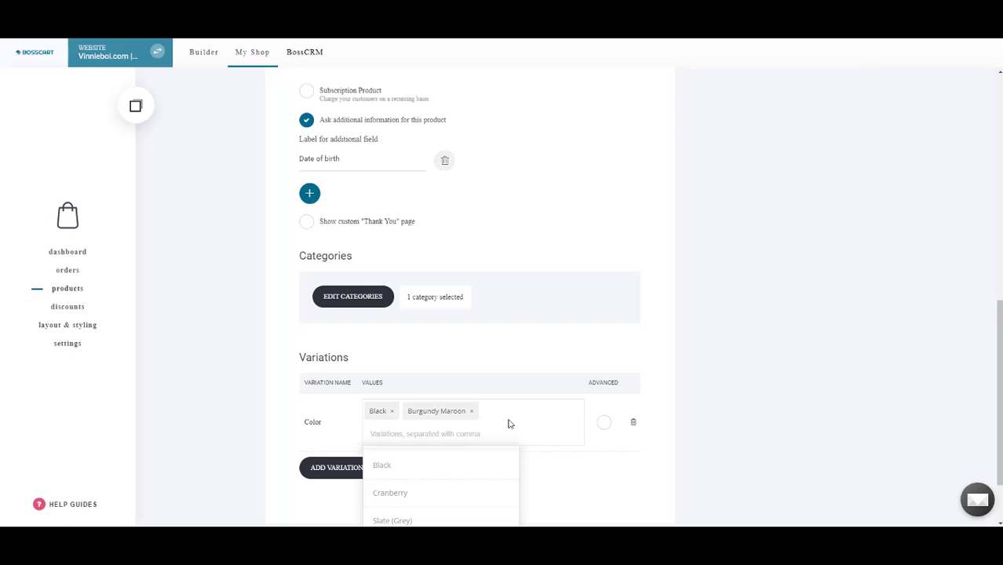
type("Gr")
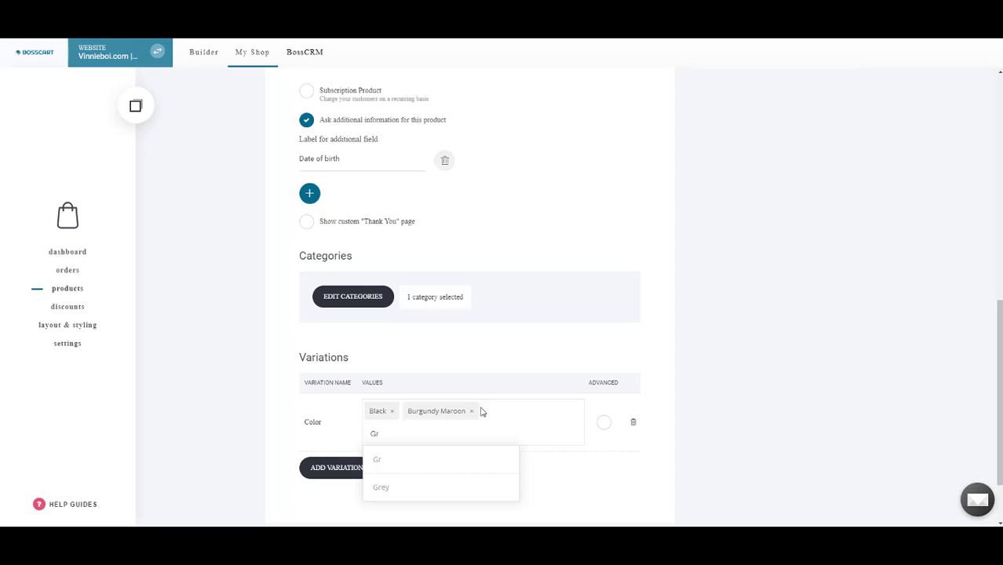
left_click(387, 486)
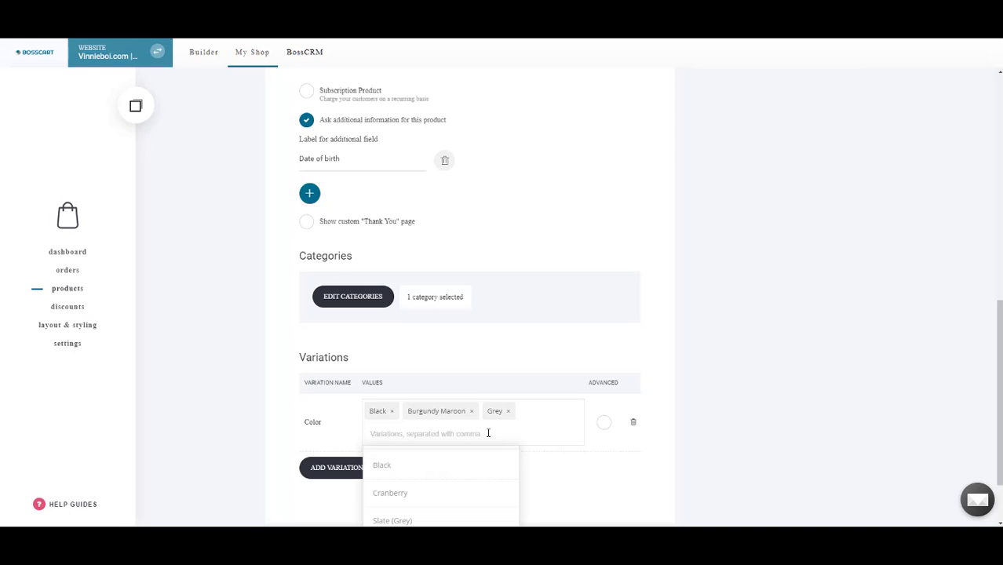
type("Iri")
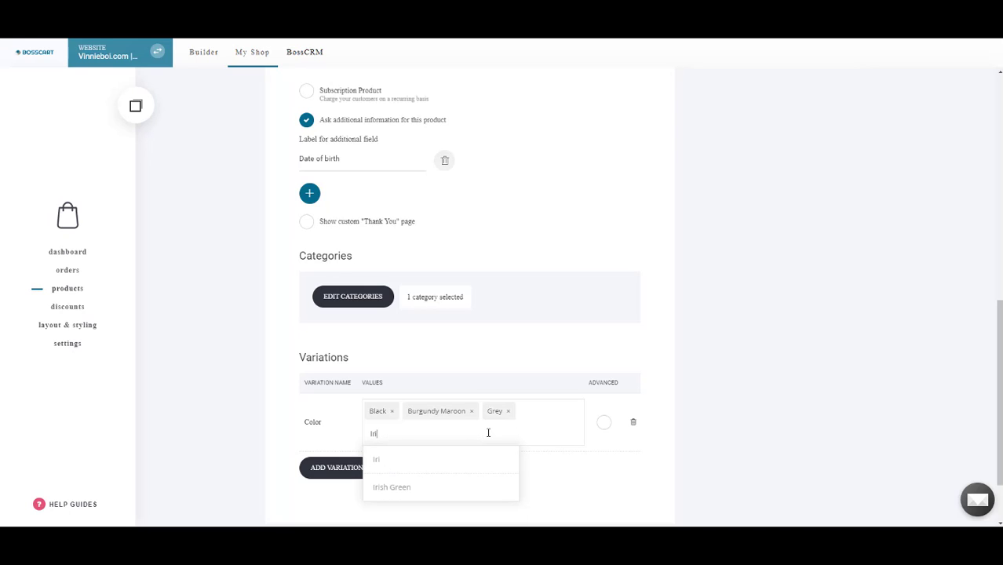
left_click(398, 487)
left_click(741, 367)
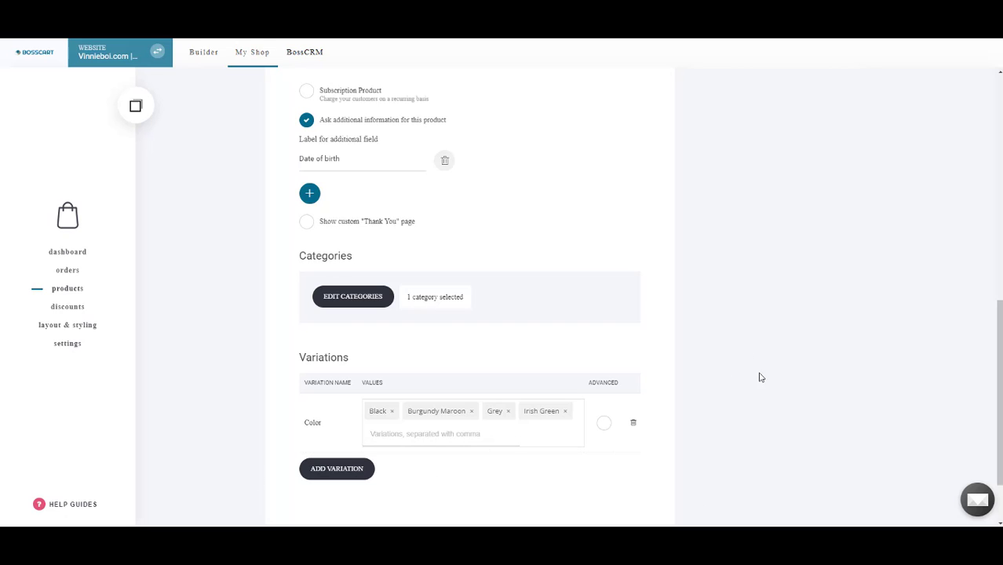
scroll(759, 378, "up", 15)
left_click(367, 94)
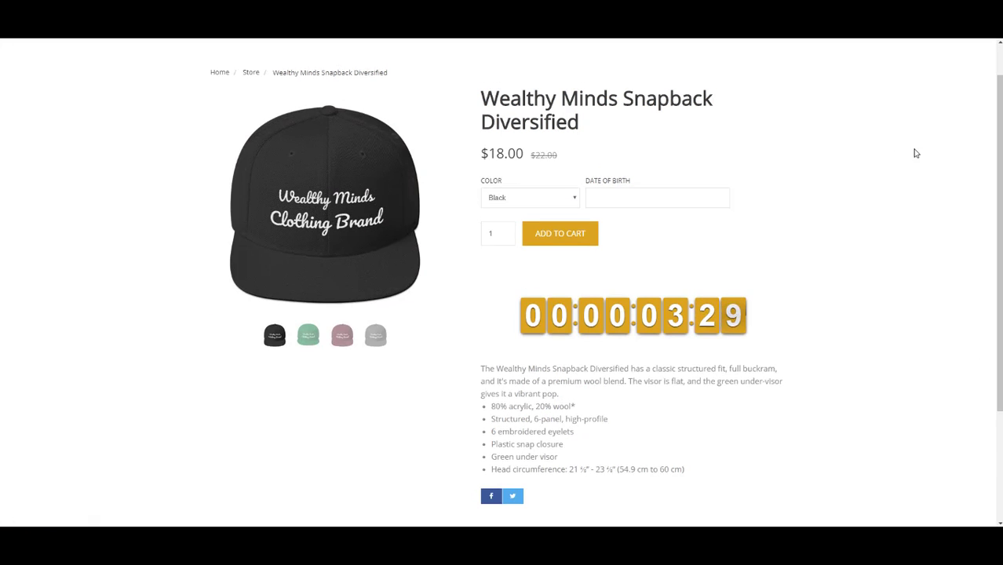
On the live snapback page, try the Burgundy Maroon color option and settle on Irish Green
scroll(914, 149, "up", 1)
left_click_drag(998, 134, 981, 199)
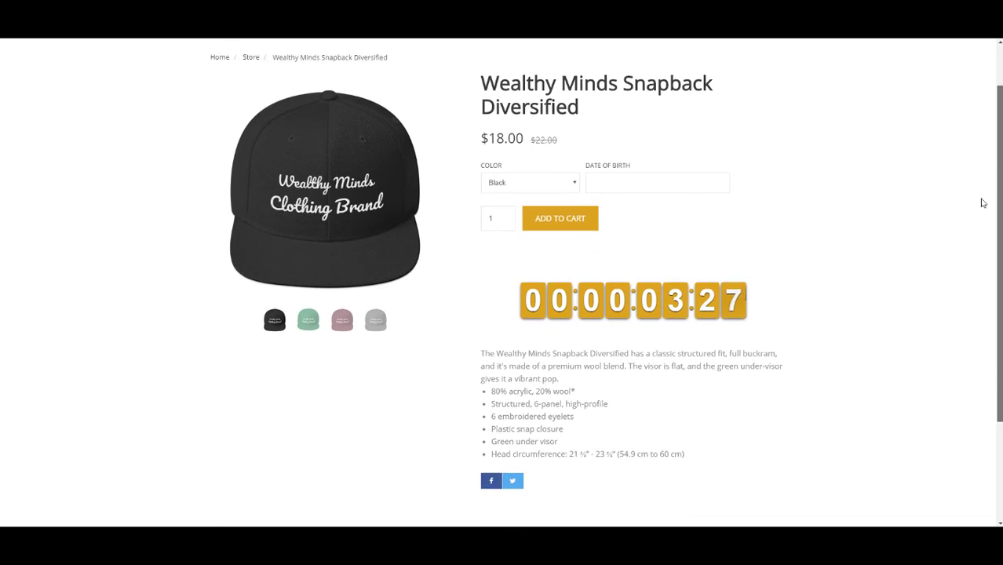
scroll(982, 203, "down", 1)
left_click(539, 146)
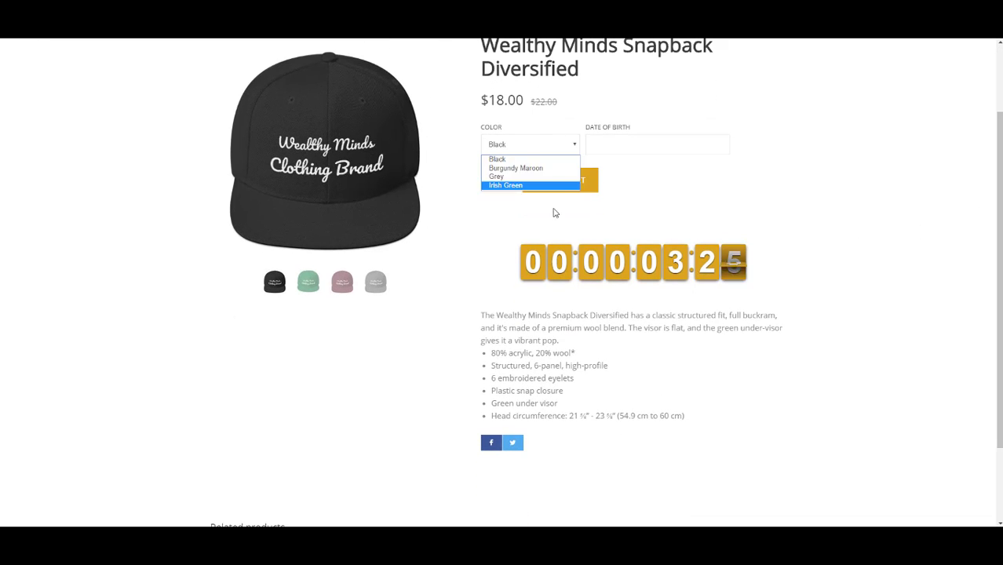
left_click(517, 169)
left_click(518, 145)
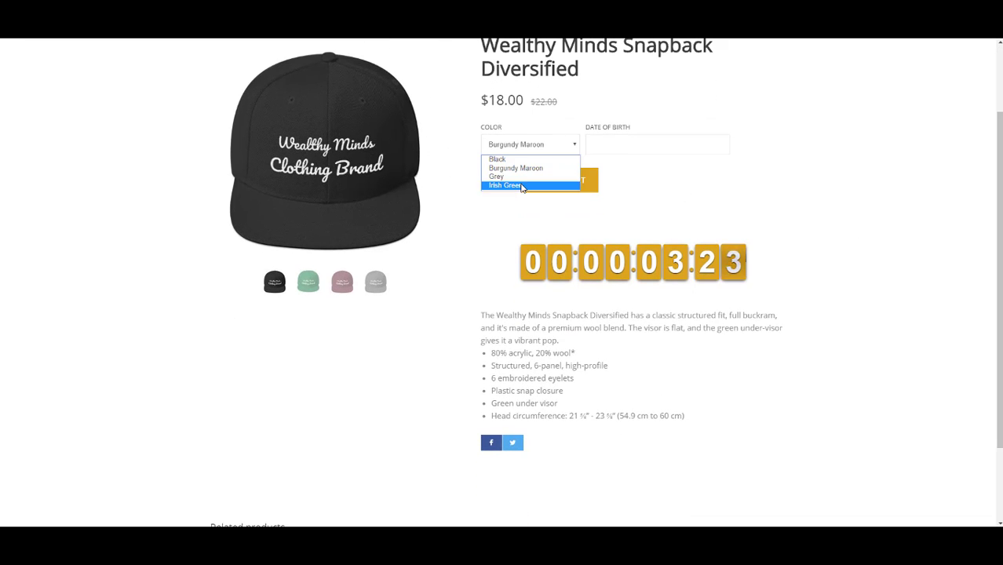
left_click(523, 186)
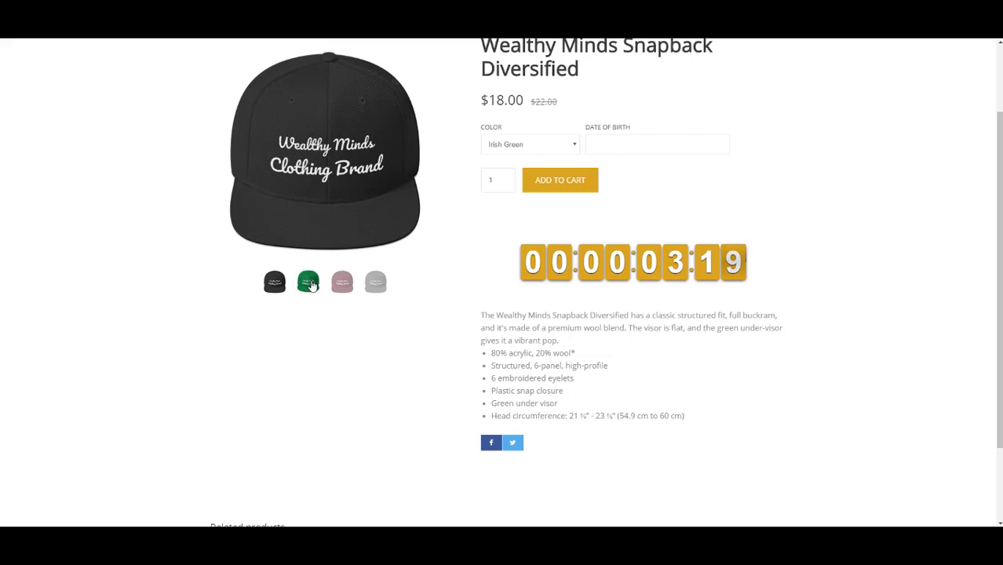
Add the Irish Green snapback to the cart and go to checkout to review the shopping cart
left_click(571, 186)
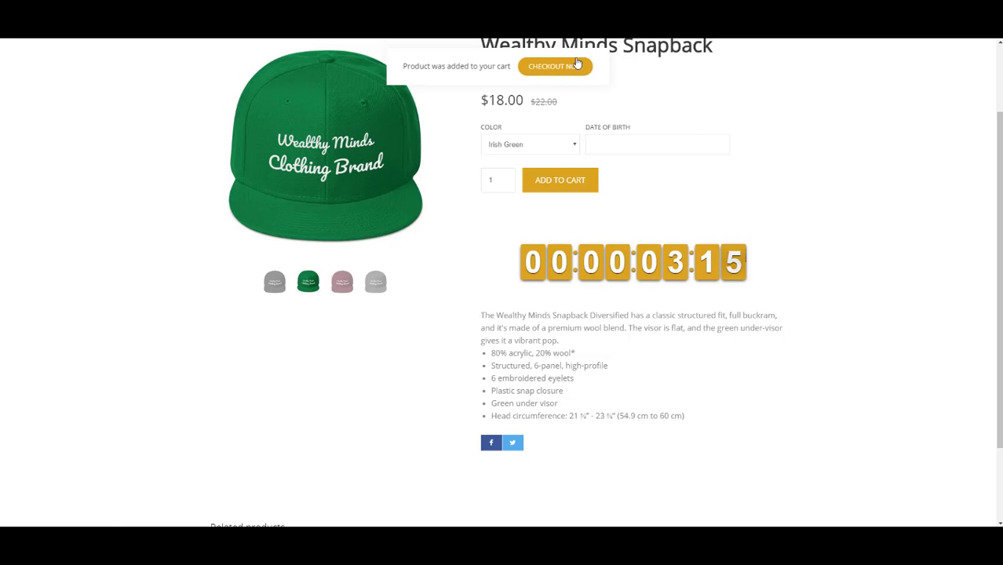
left_click(544, 69)
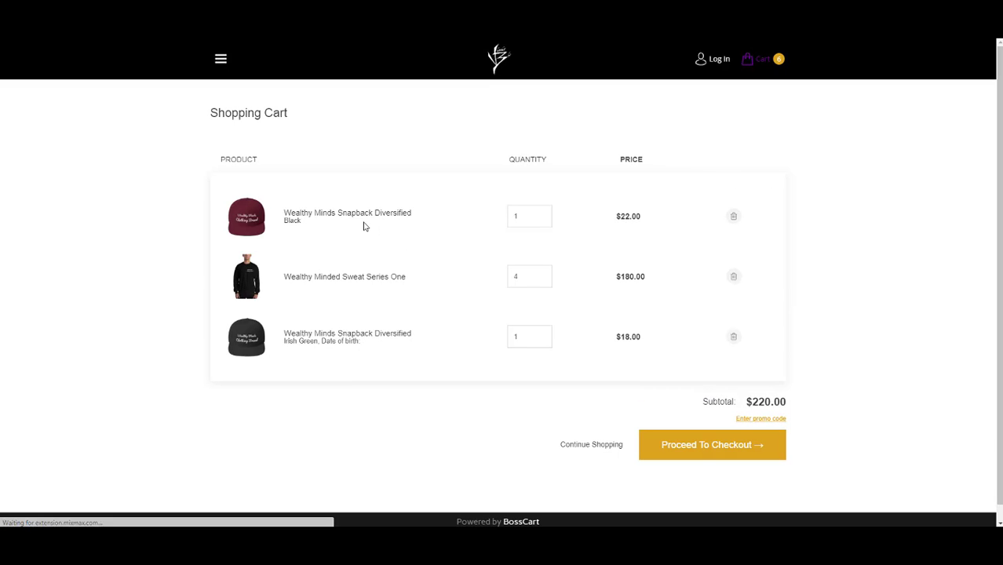
scroll(650, 353, "down", 1)
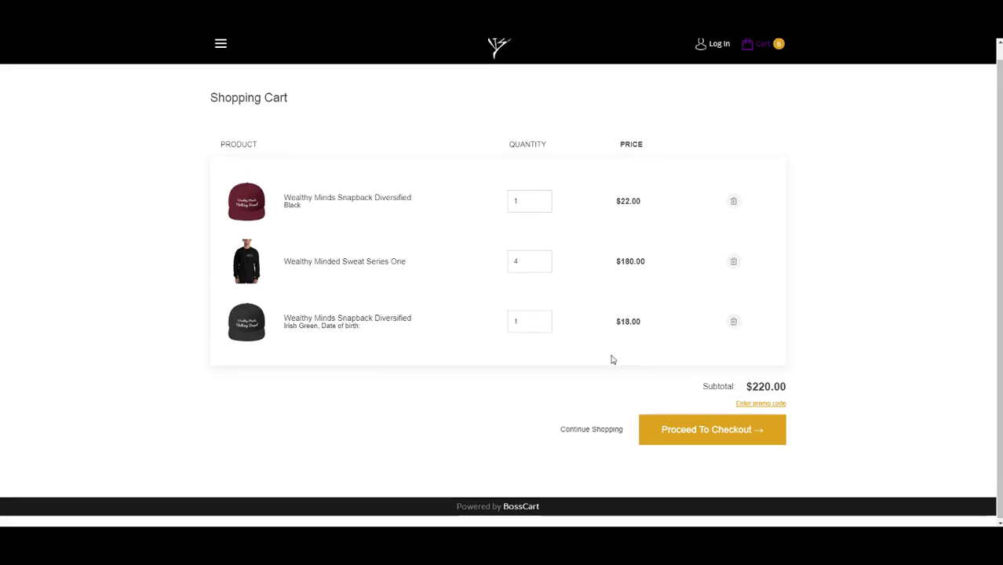
scroll(650, 353, "up", 1)
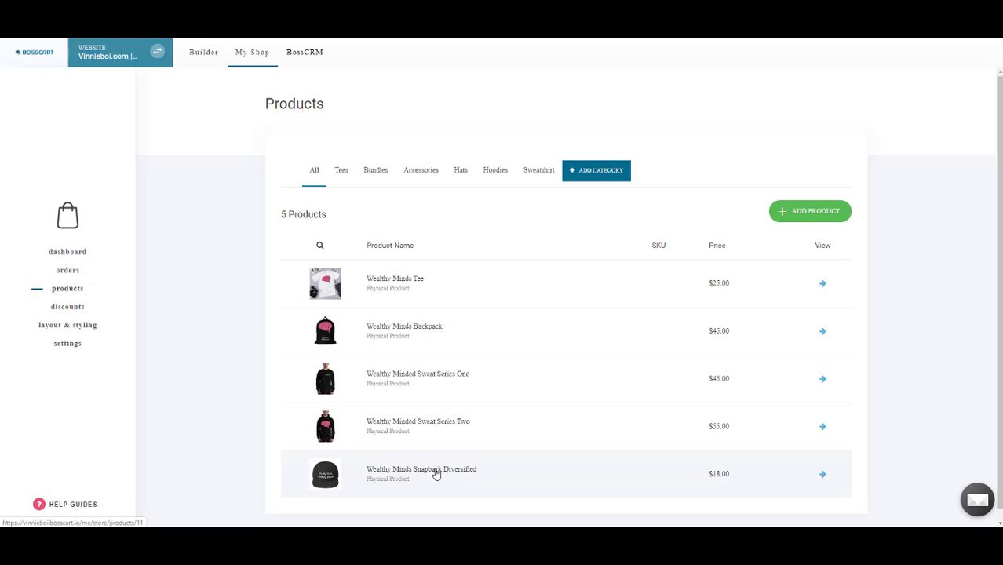
Reopen the Wealthy Minds Snapback Diversified product in the shop admin and look over its edit page
left_click(436, 474)
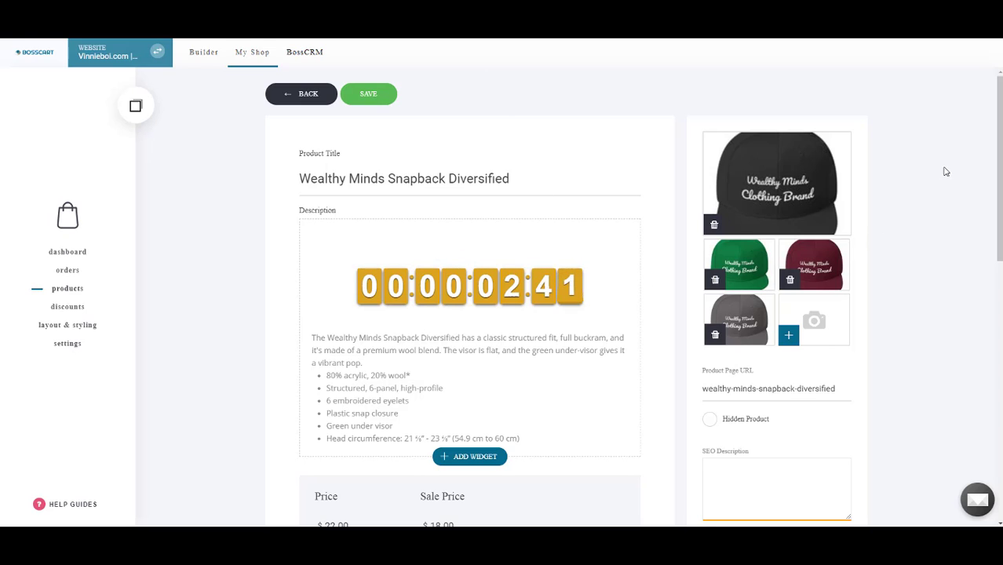
scroll(993, 155, "down", 2)
scroll(981, 105, "up", 2)
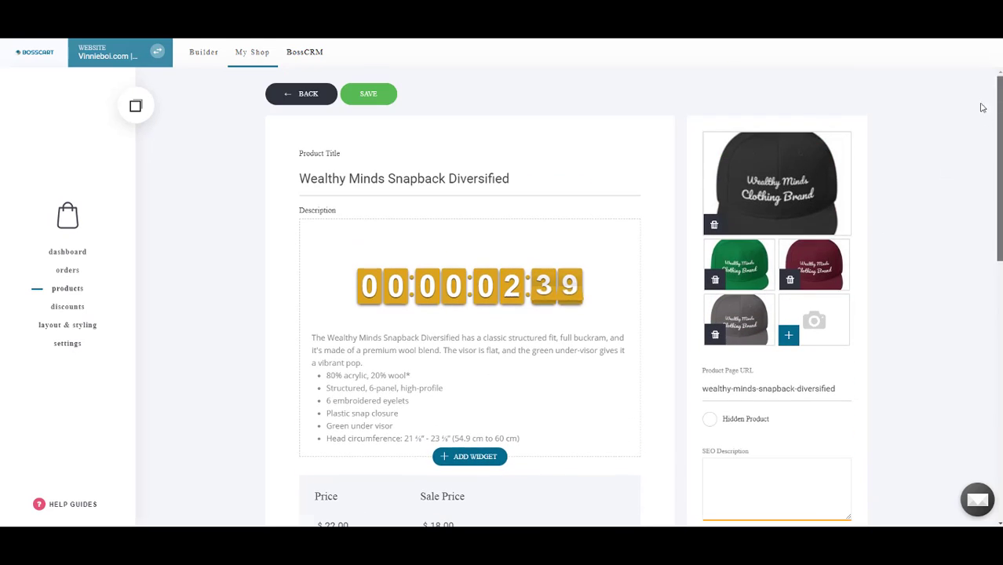